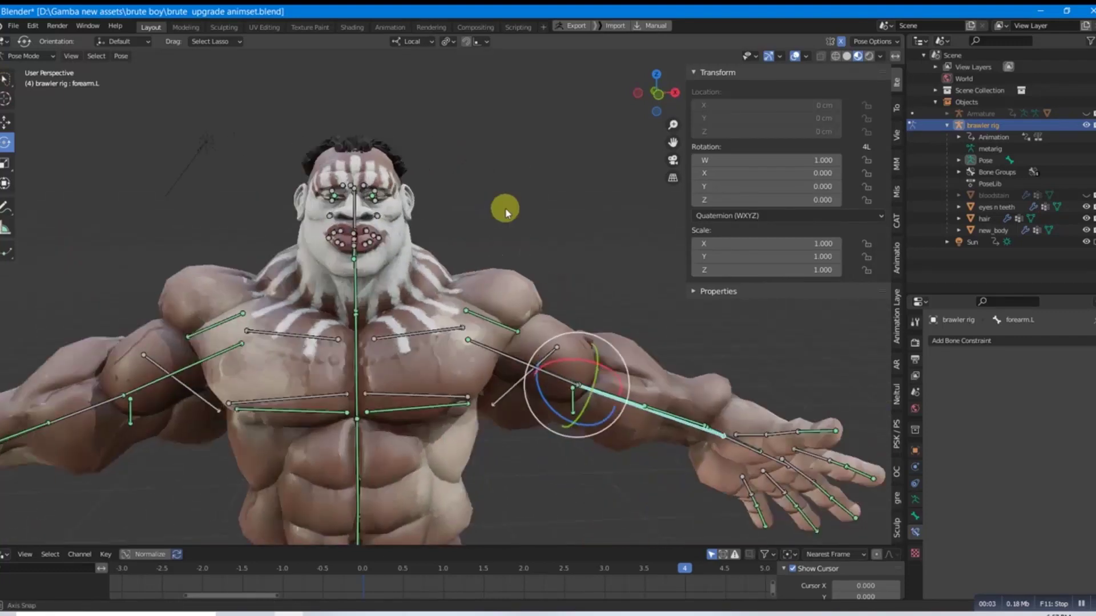
Inspect the left upper-arm and forearm deform bones and their Copy Rotation constraints.
scroll(456, 194, down, 5)
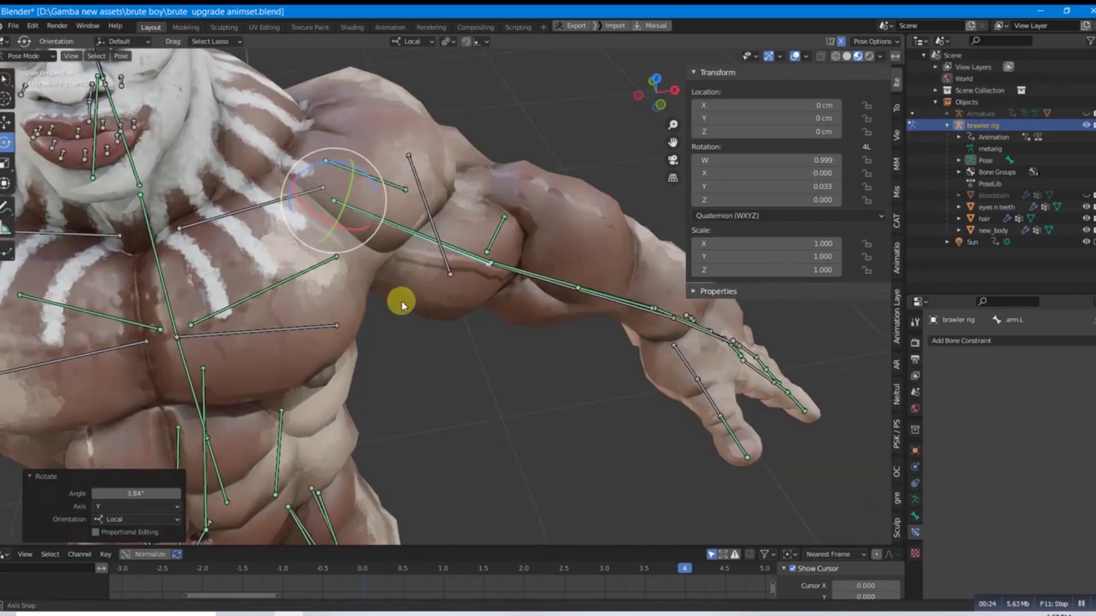
middle_drag(401, 303, 371, 282)
click(517, 306)
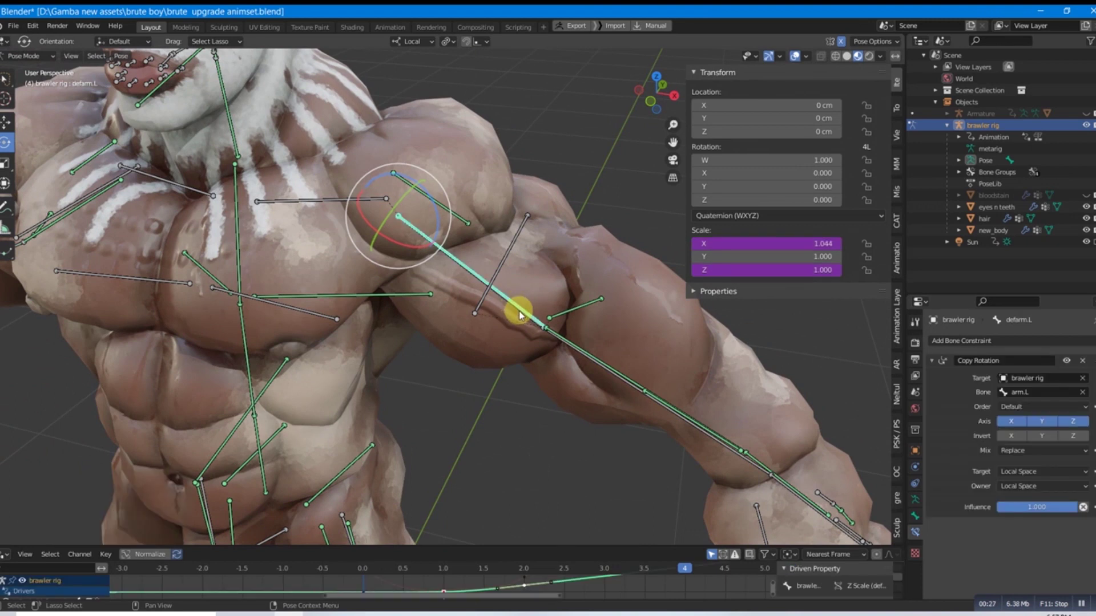
click(572, 341)
middle_drag(572, 341, 474, 266)
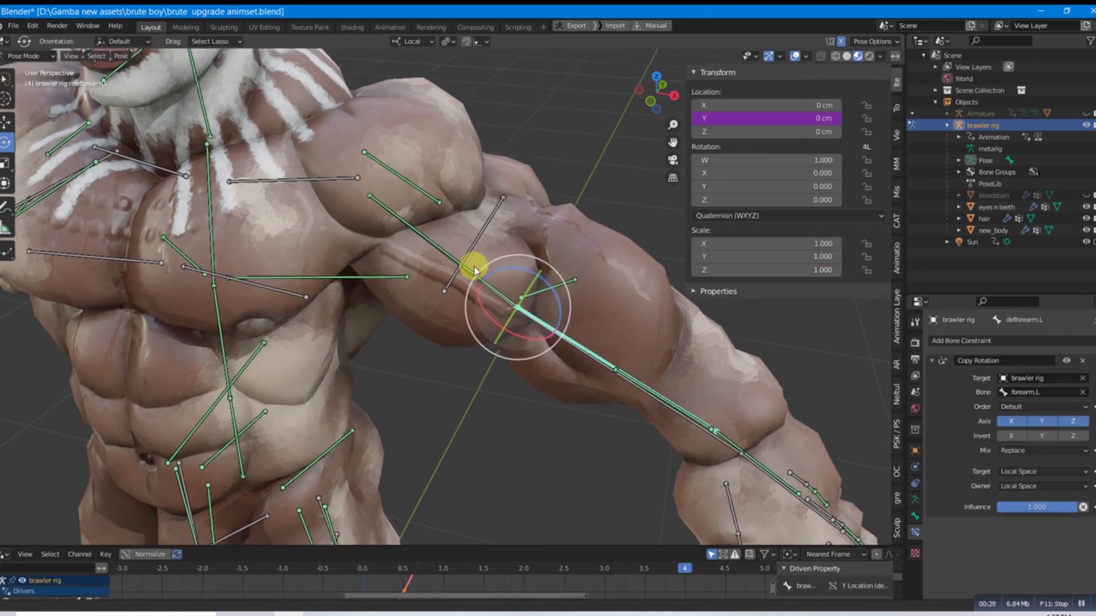
Compare the left upper-arm control bone arm.L with its overlapping deform bone defarm.L.
scroll(453, 212, up, 2)
scroll(435, 326, up, 3)
click(432, 318)
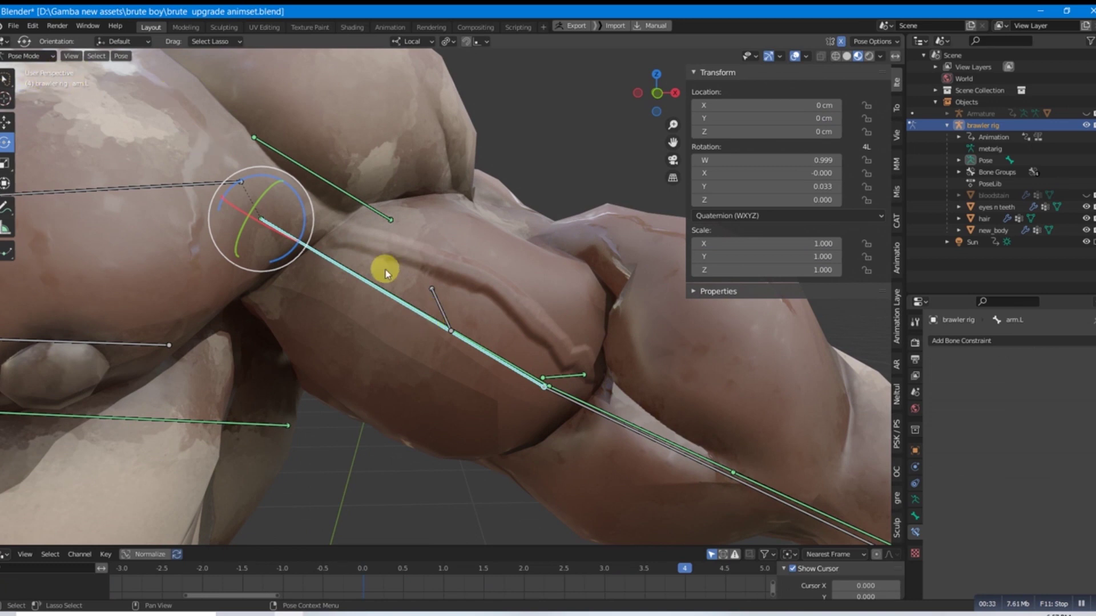
click(402, 296)
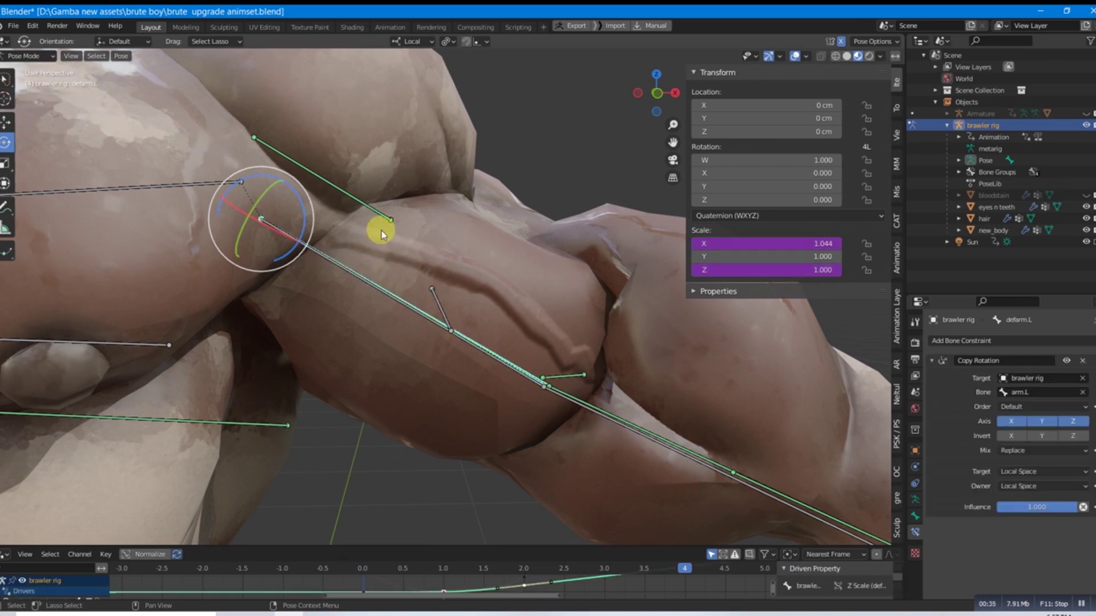
Try scaling the left upper-arm deform bone uniformly in pose mode.
mouse_move(381, 230)
middle_down()
mouse_move(360, 257)
mouse_move(560, 286)
mouse_move(402, 276)
mouse_move(400, 288)
mouse_move(401, 228)
mouse_move(420, 245)
middle_up()
key(s)
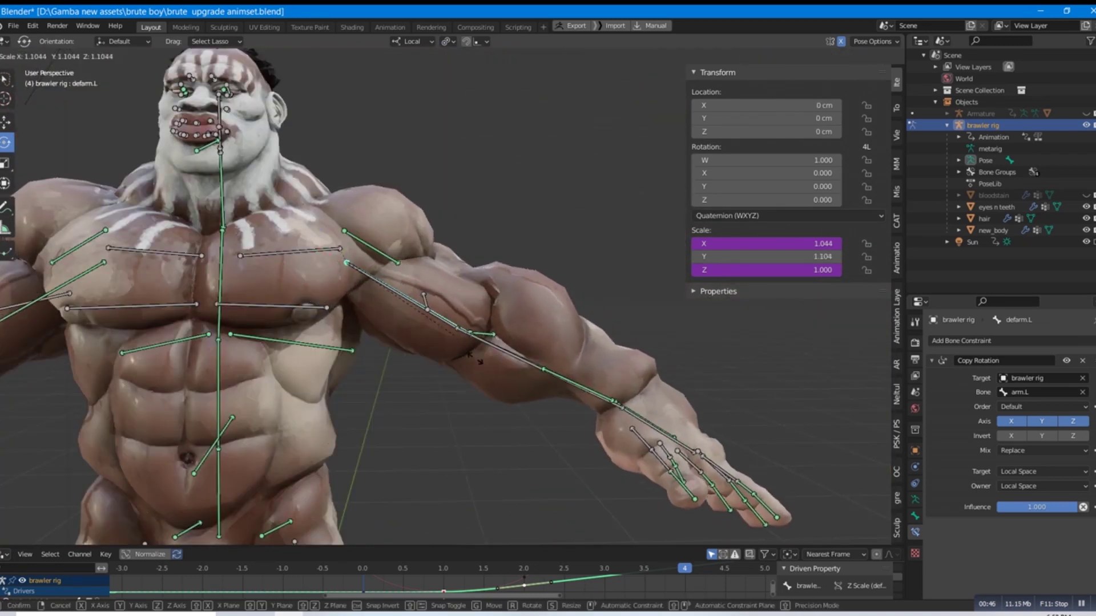
right_click(455, 319)
Examine the left shoulder and upper-arm deformation around the arm.L control bone from several angles.
middle_drag(446, 258, 440, 317)
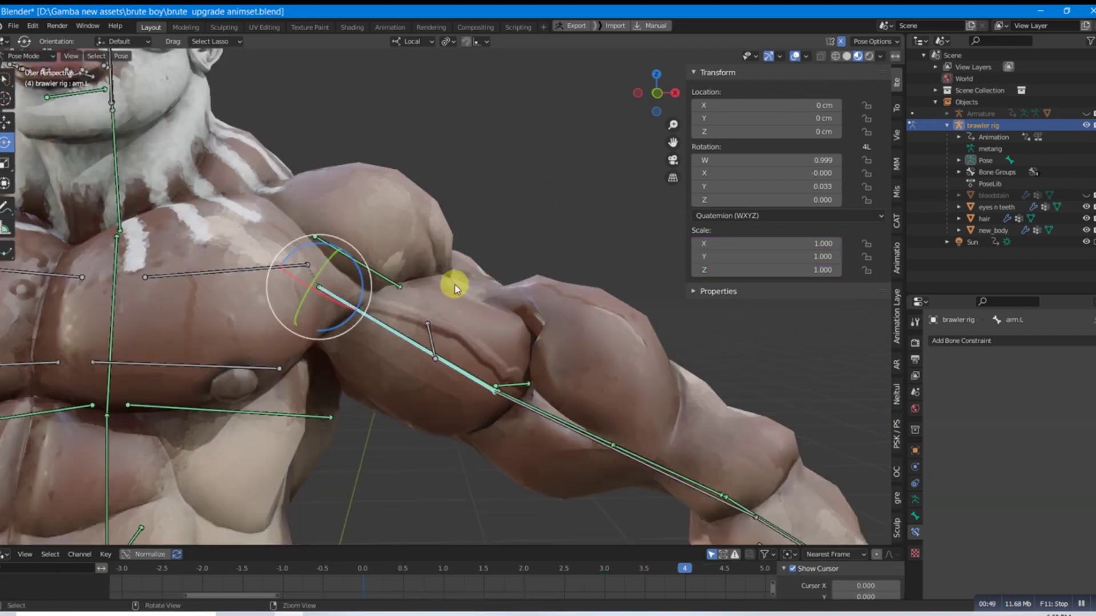
middle_drag(454, 285, 455, 311)
middle_drag(427, 252, 424, 286)
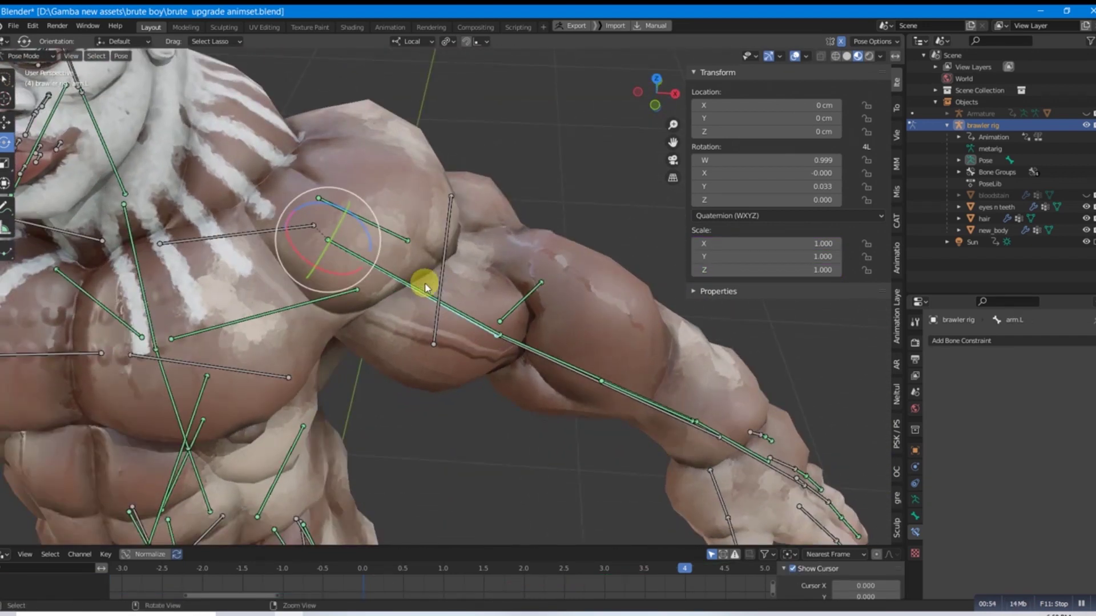
middle_drag(478, 244, 460, 280)
scroll(448, 280, down, 5)
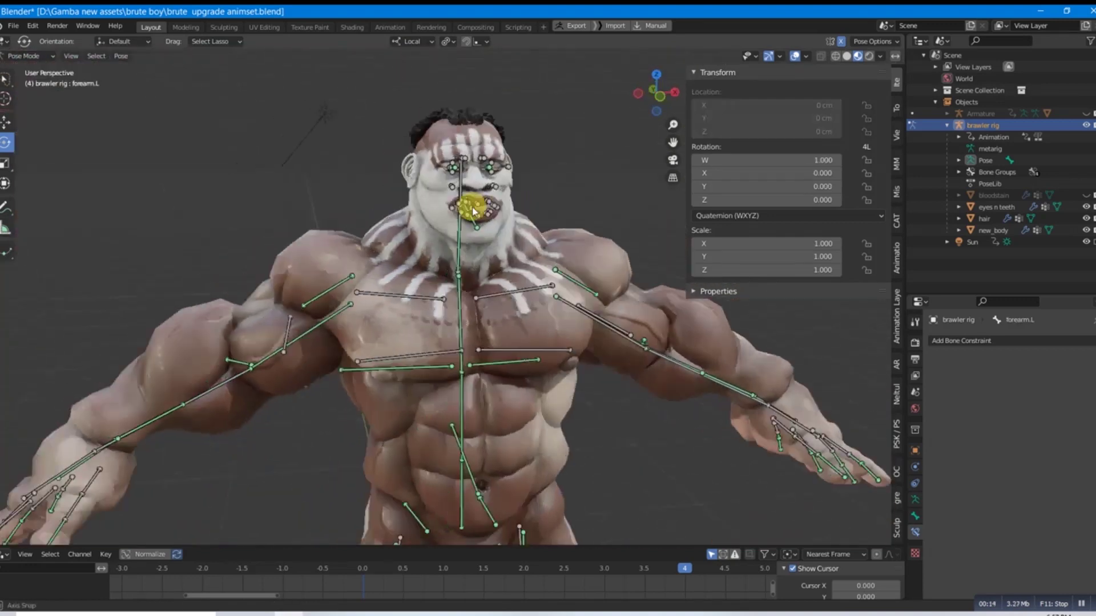
middle_drag(452, 151, 403, 223)
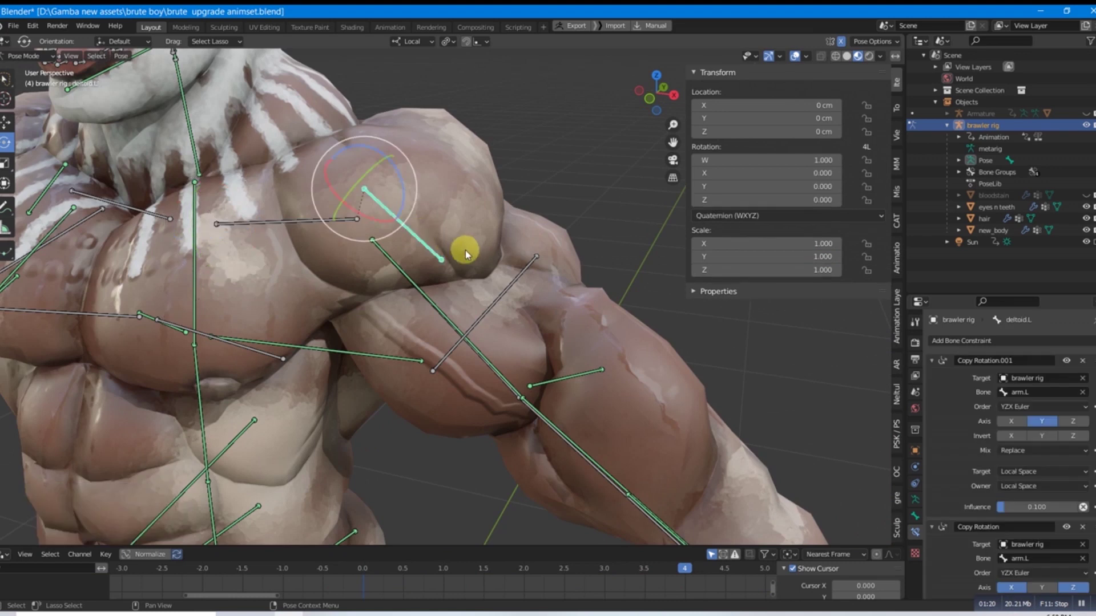
middle_drag(465, 247, 362, 250)
scroll(362, 306, up, 5)
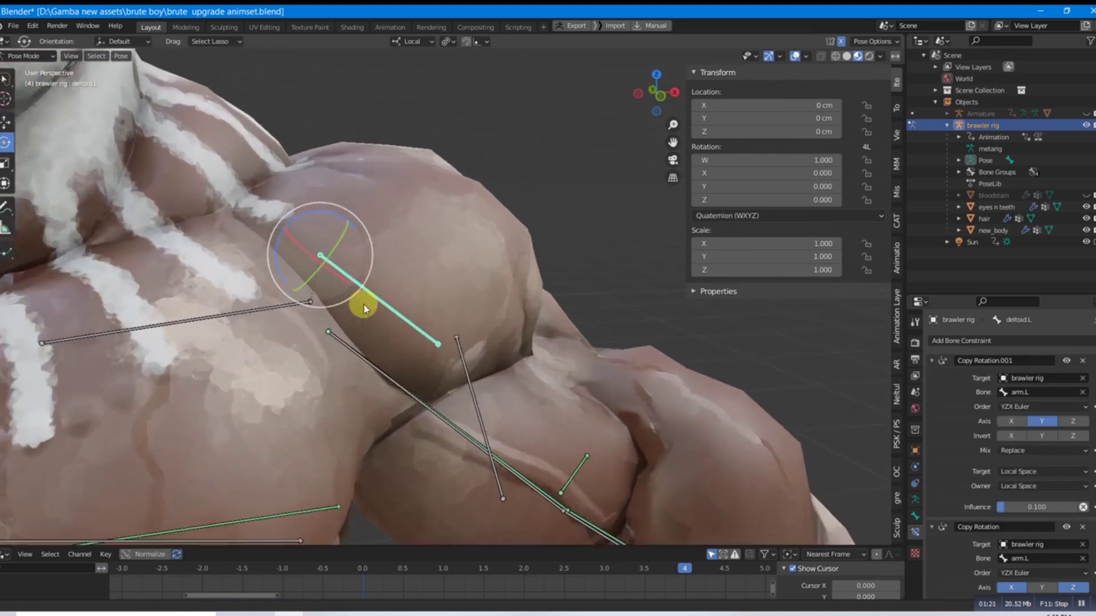
Review the axis and influence settings of the two Copy Rotation constraints on the deltoid.L bone.
middle_drag(404, 312, 330, 211)
scroll(330, 211, down, 2)
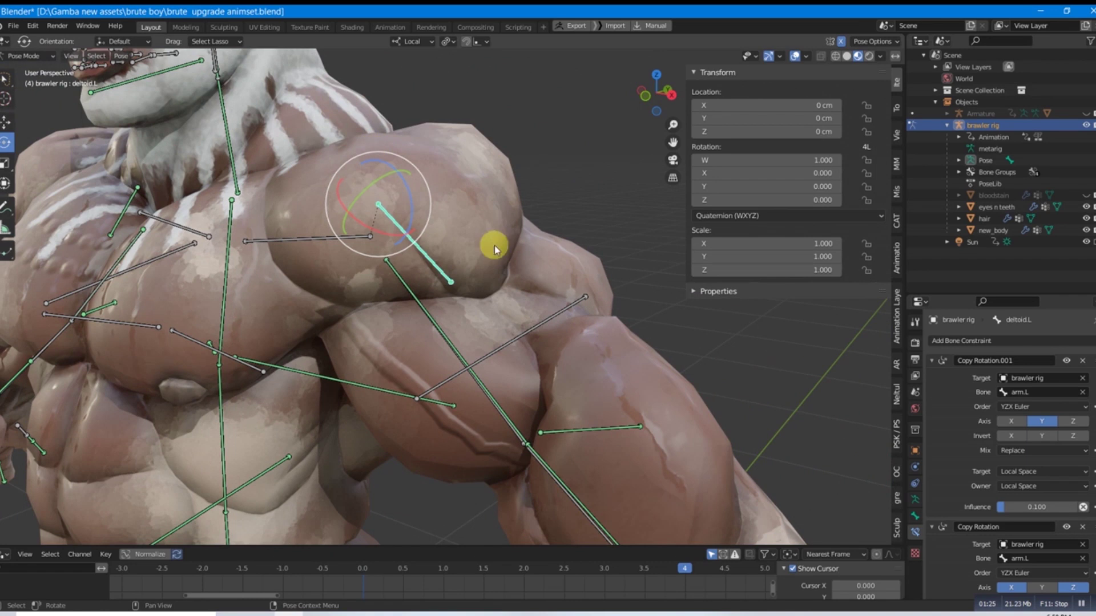
click(1065, 363)
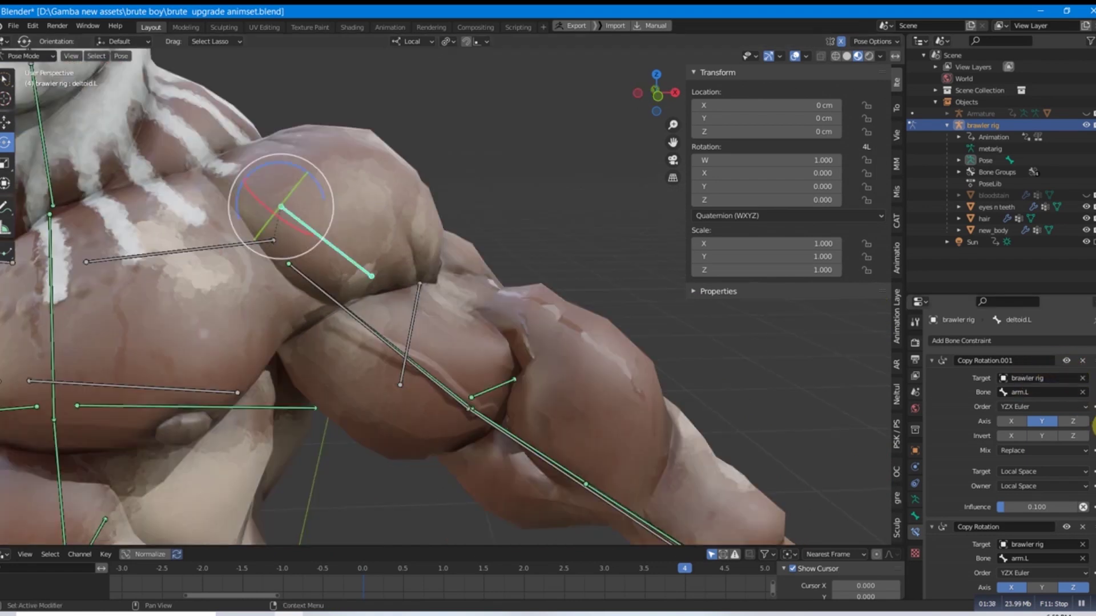
scroll(1094, 427, down, 2)
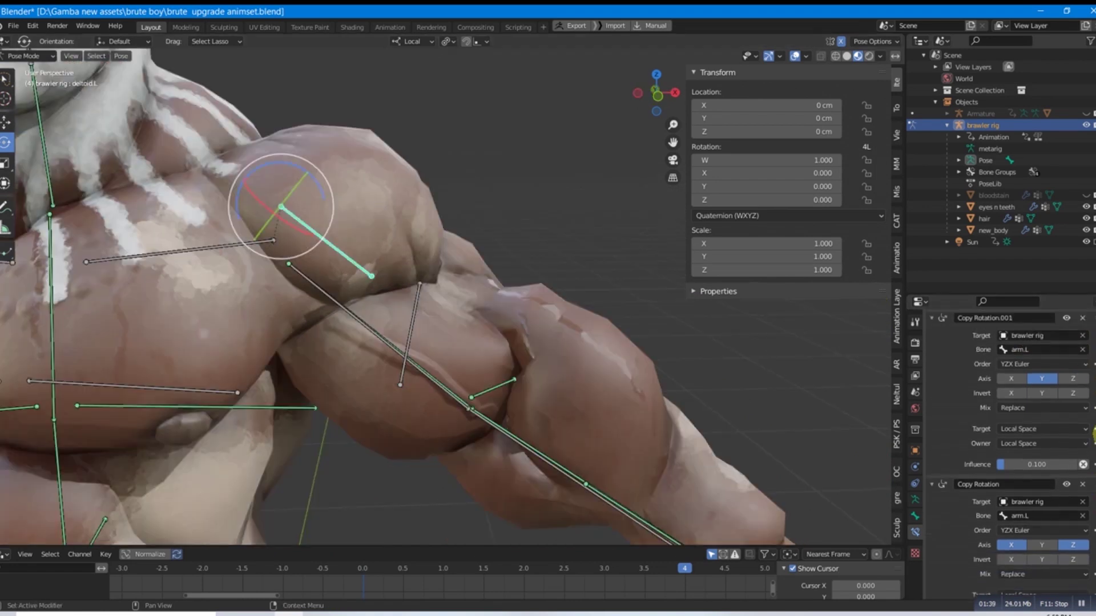
scroll(1073, 399, up, 2)
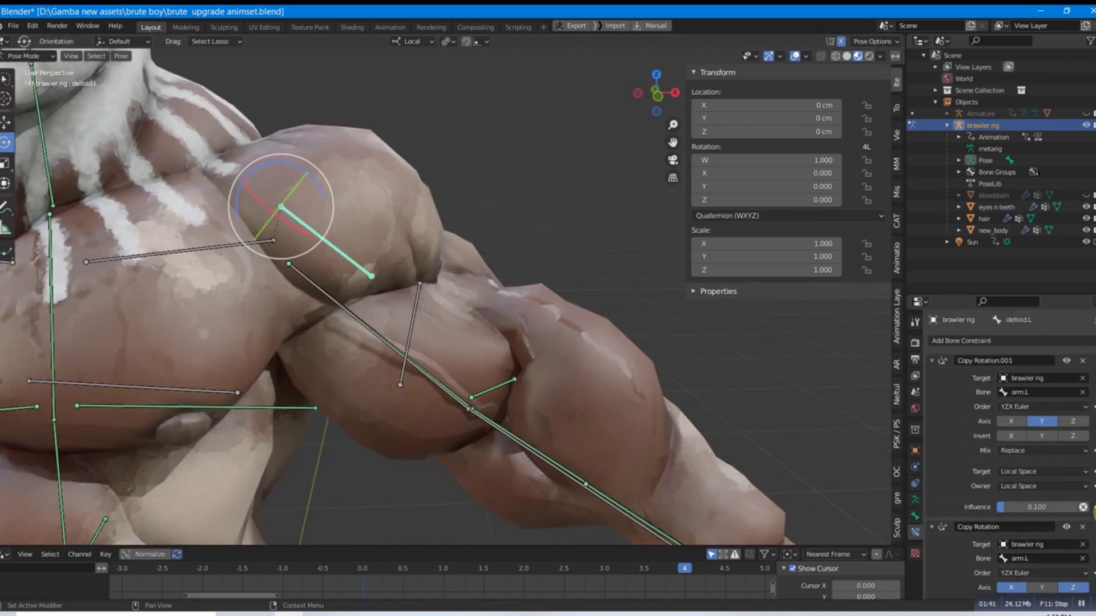
scroll(1040, 525, down, 4)
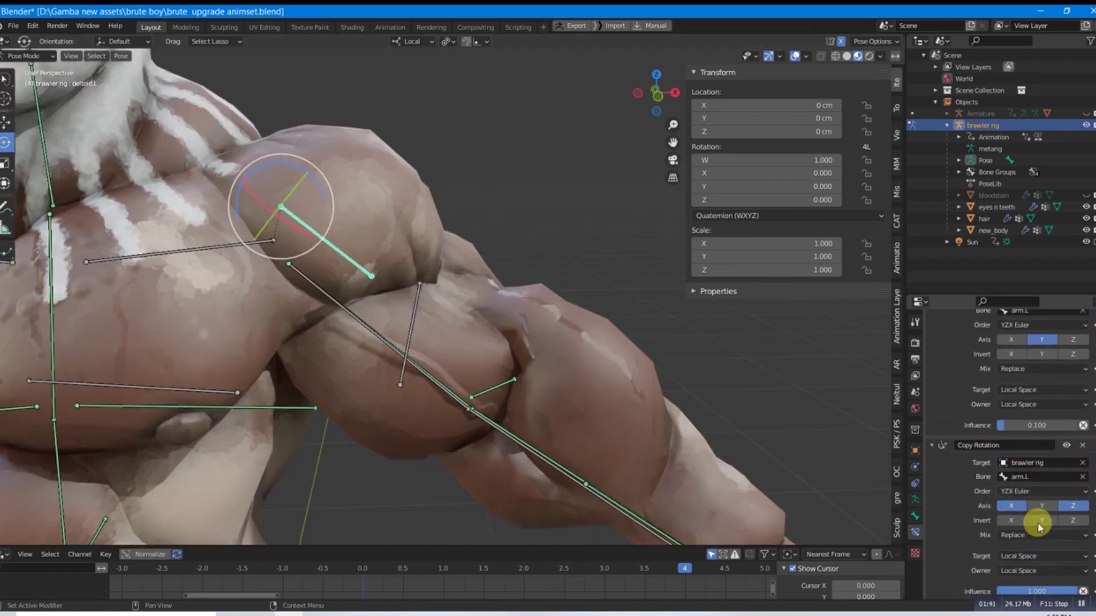
click(1074, 507)
Rotate the arm.L bone about its local Z axis by 0.757° and its local X axis by 1.23°.
click(381, 341)
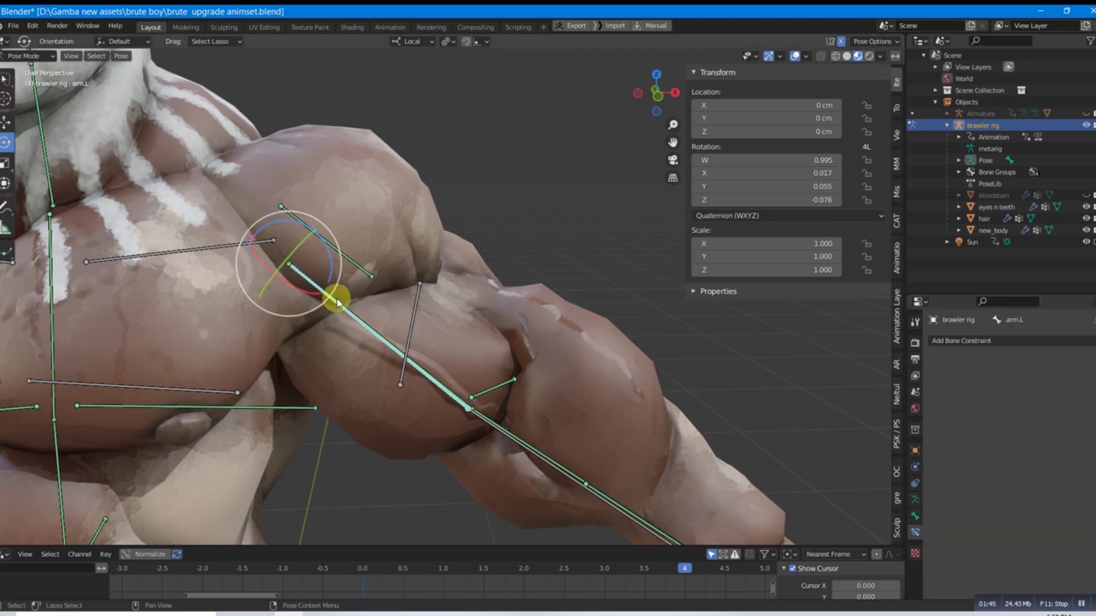
drag(336, 301, 338, 242)
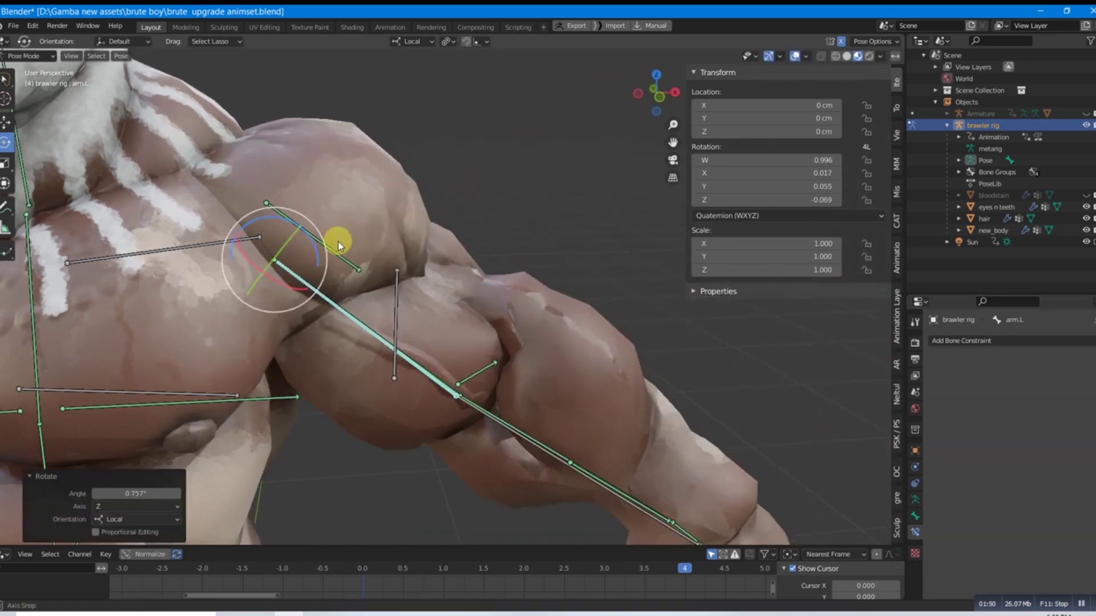
middle_drag(338, 241, 350, 260)
drag(362, 263, 395, 265)
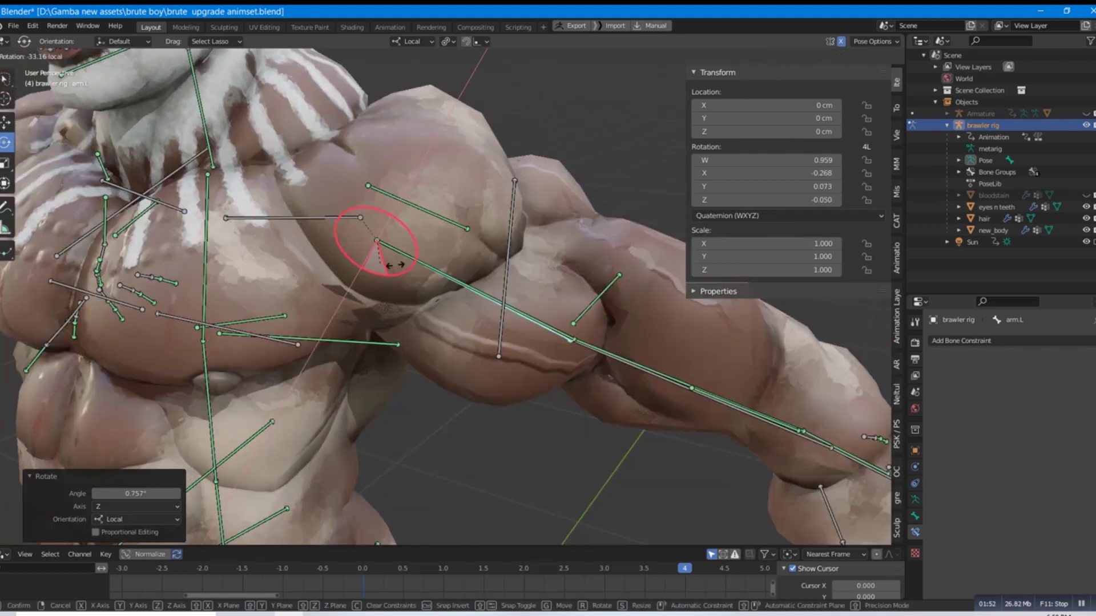
click(410, 237)
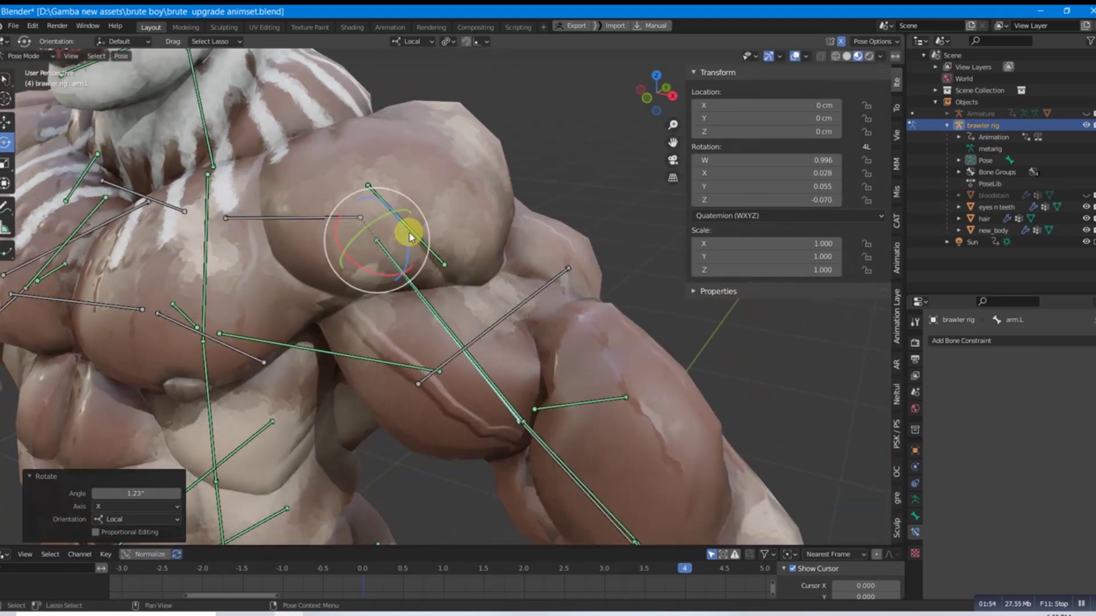
Check the deltoid.L bone's Copy Rotation constraints against the shoulder's deformation from several angles.
click(483, 275)
scroll(1044, 471, down, 4)
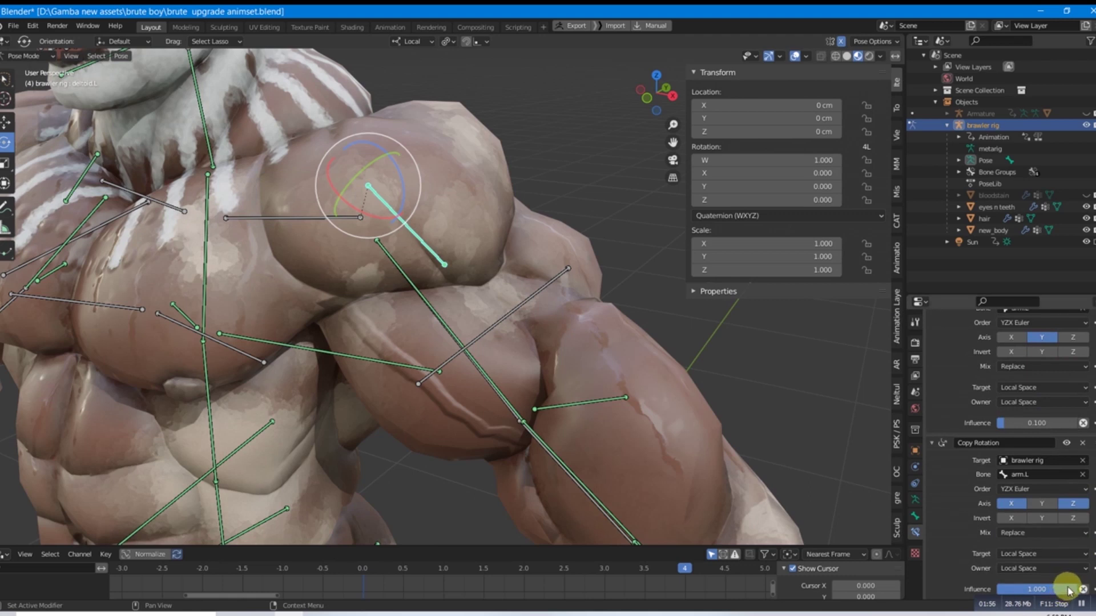
scroll(1027, 400, up, 4)
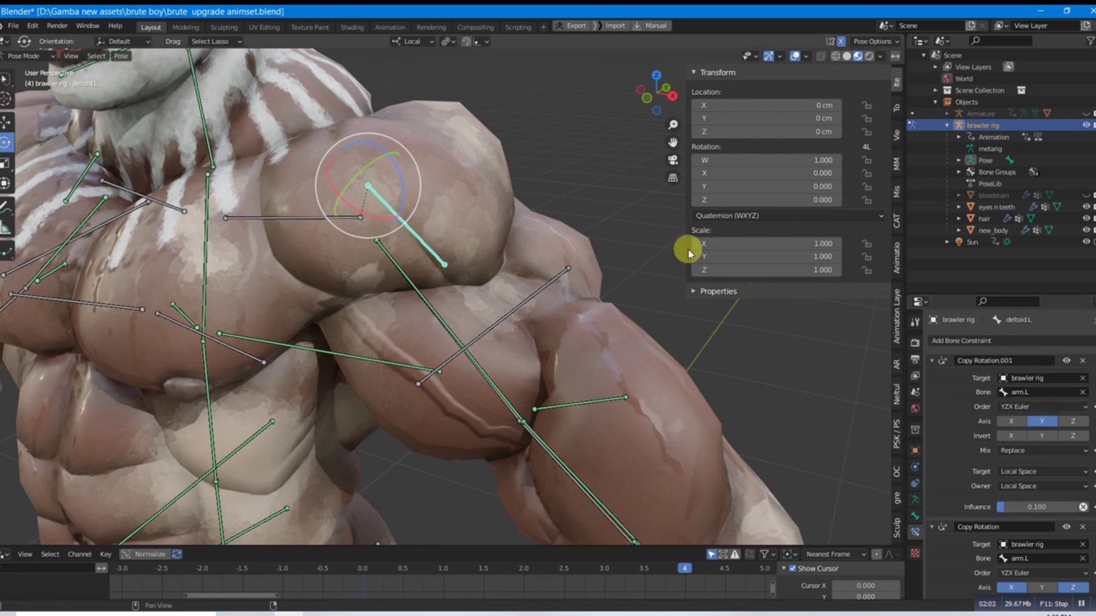
middle_drag(416, 257, 415, 235)
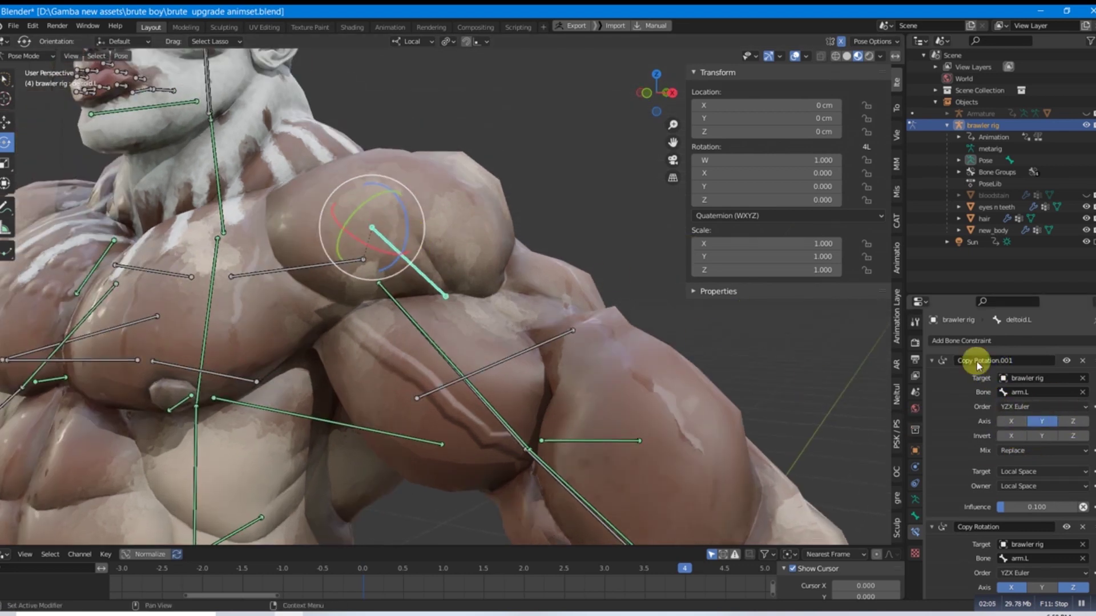
middle_drag(420, 314, 535, 303)
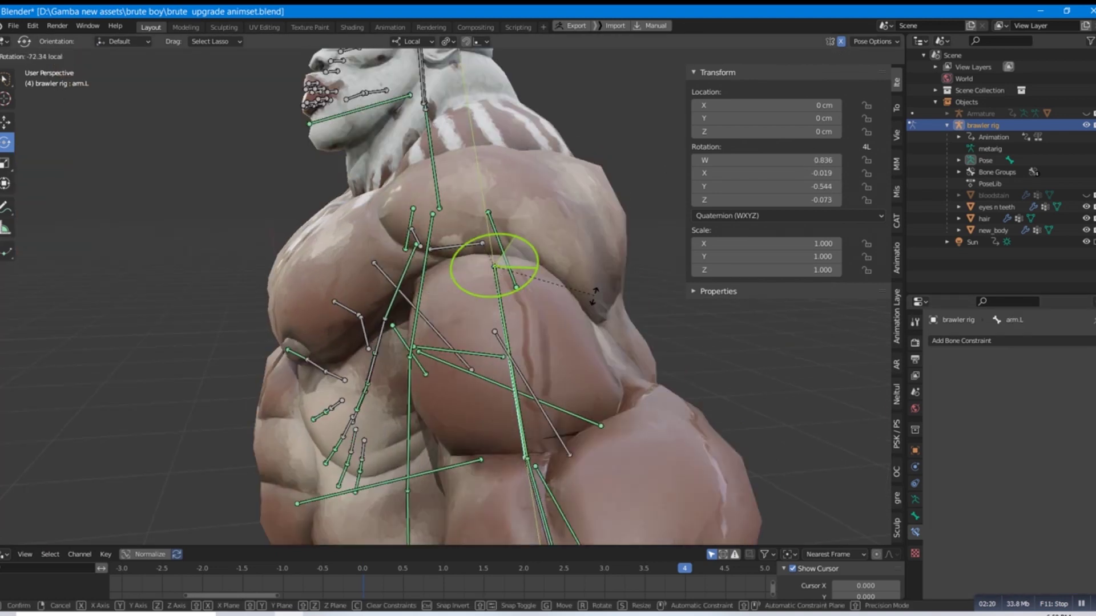
drag(594, 295, 433, 195)
click(448, 255)
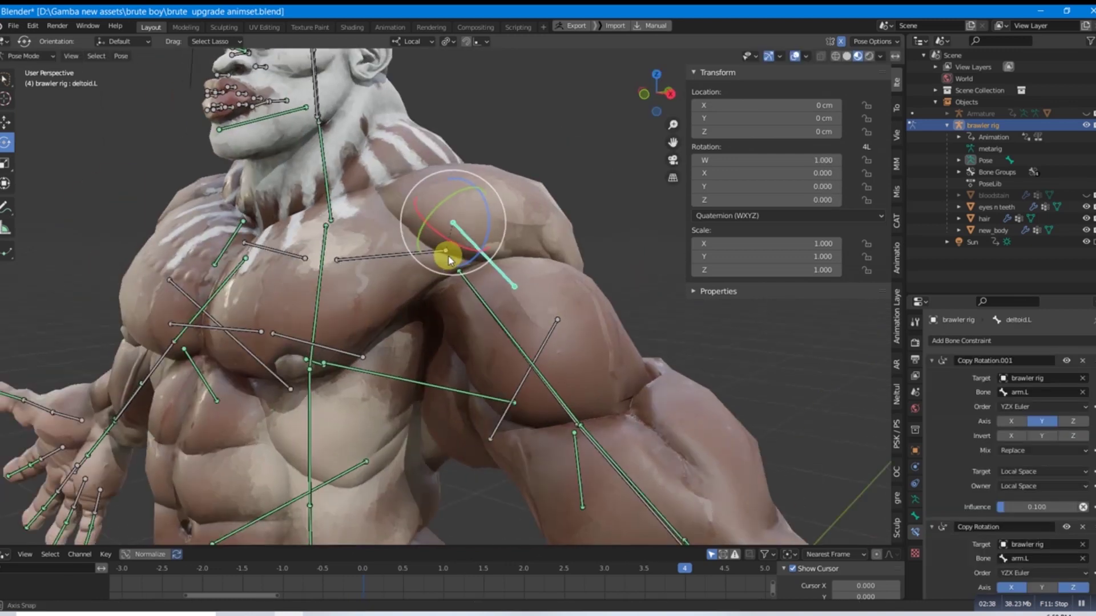
Test the deltoid.L bone's Y-axis Copy Rotation.001 constraint at an influence of 1.000, and adjust its influence again.
middle_drag(441, 259, 489, 239)
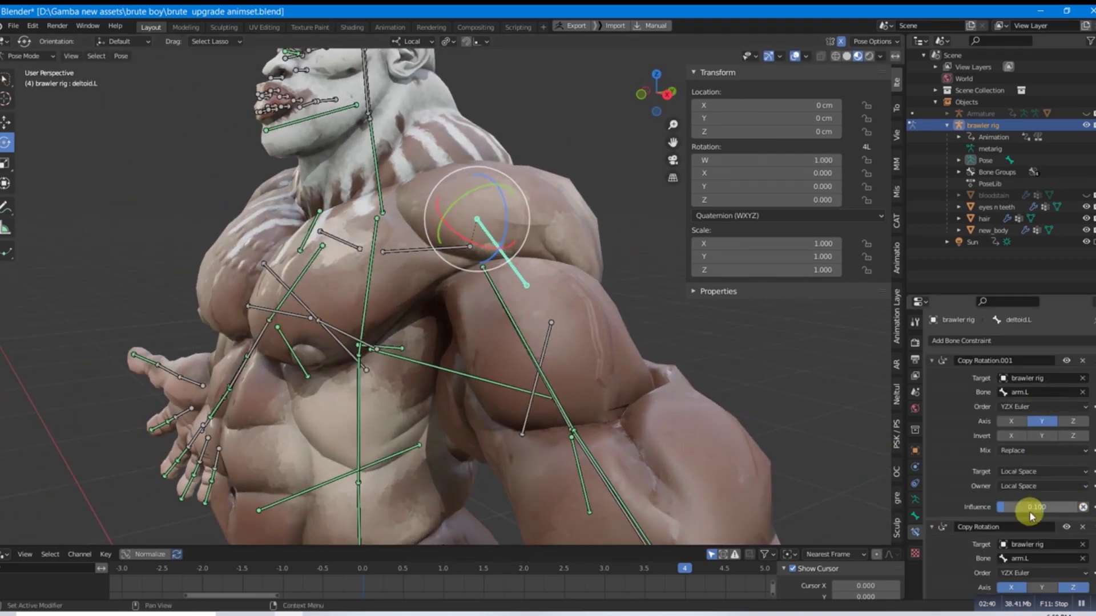
drag(1005, 505, 1092, 505)
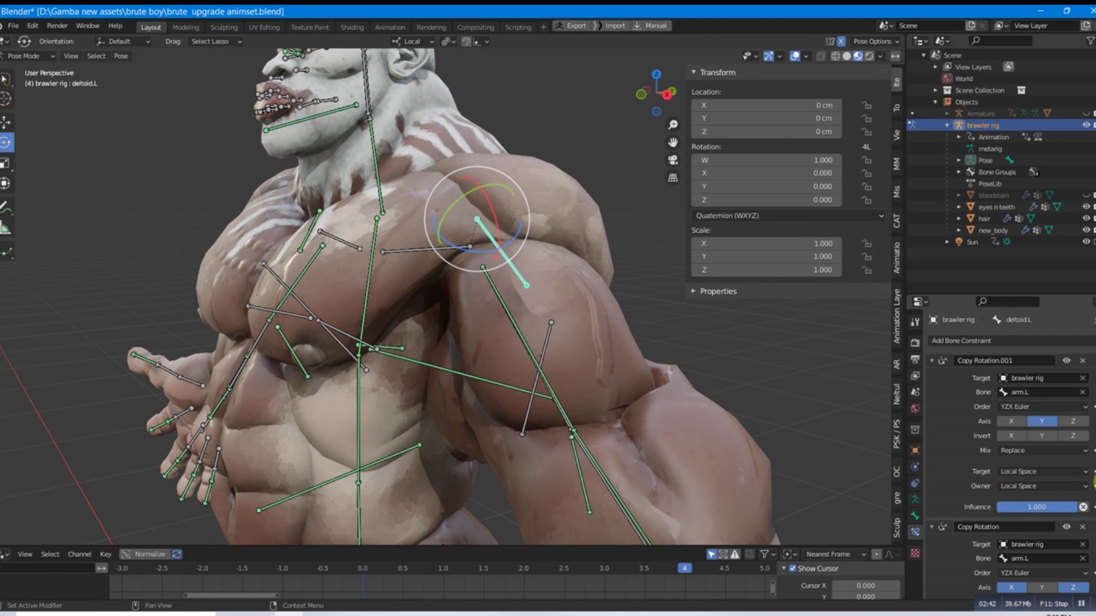
middle_drag(501, 221, 571, 200)
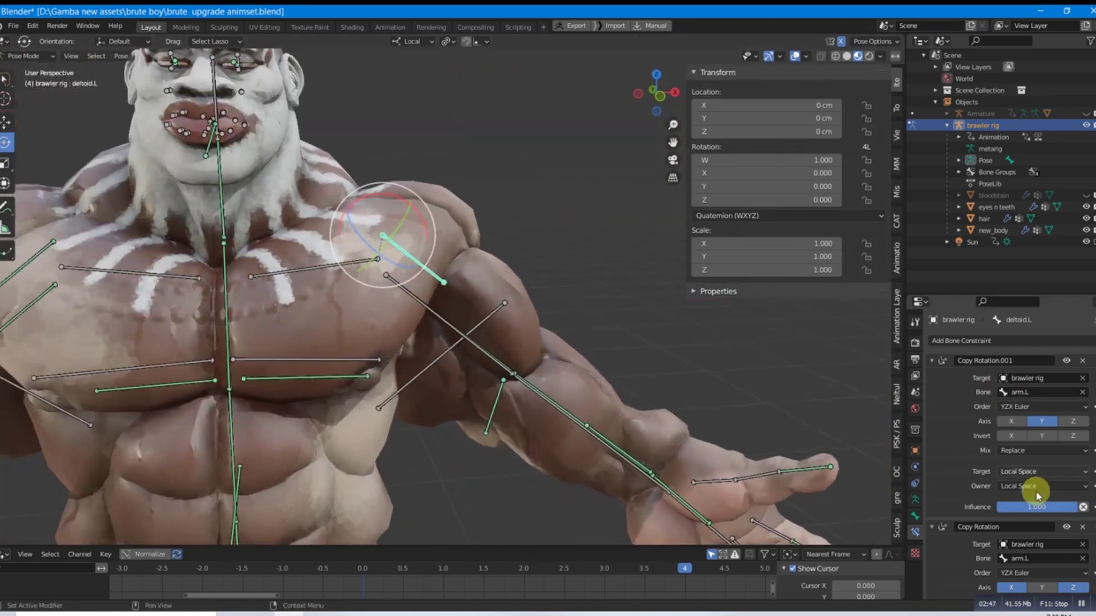
drag(1073, 508, 1047, 508)
click(1047, 507)
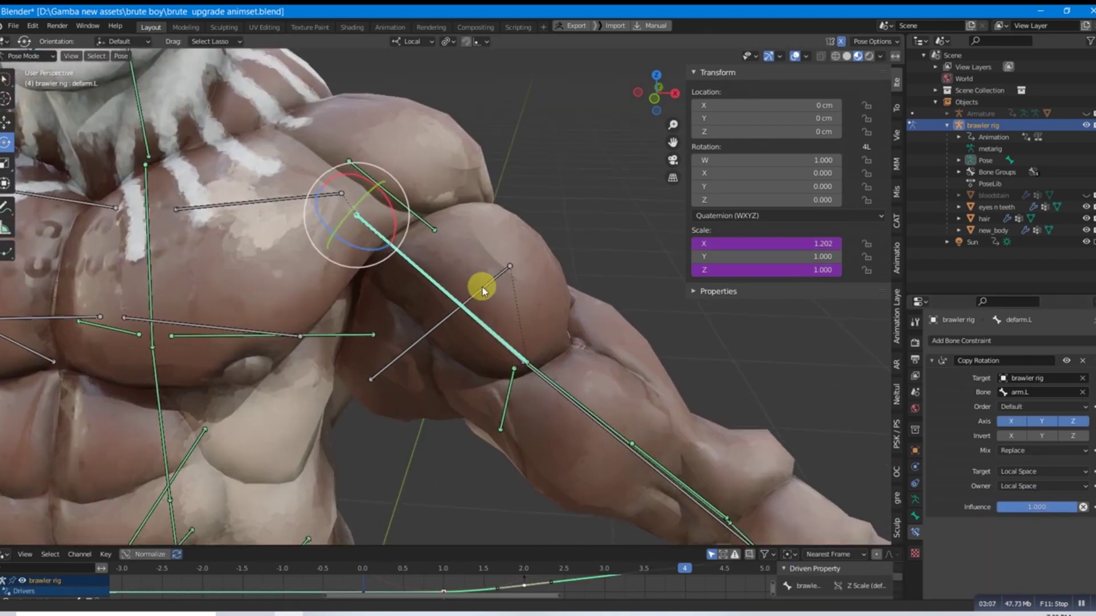
Examine the defarm.L bone's driven X and Z scale and the bicep shape around it.
middle_drag(482, 289, 252, 228)
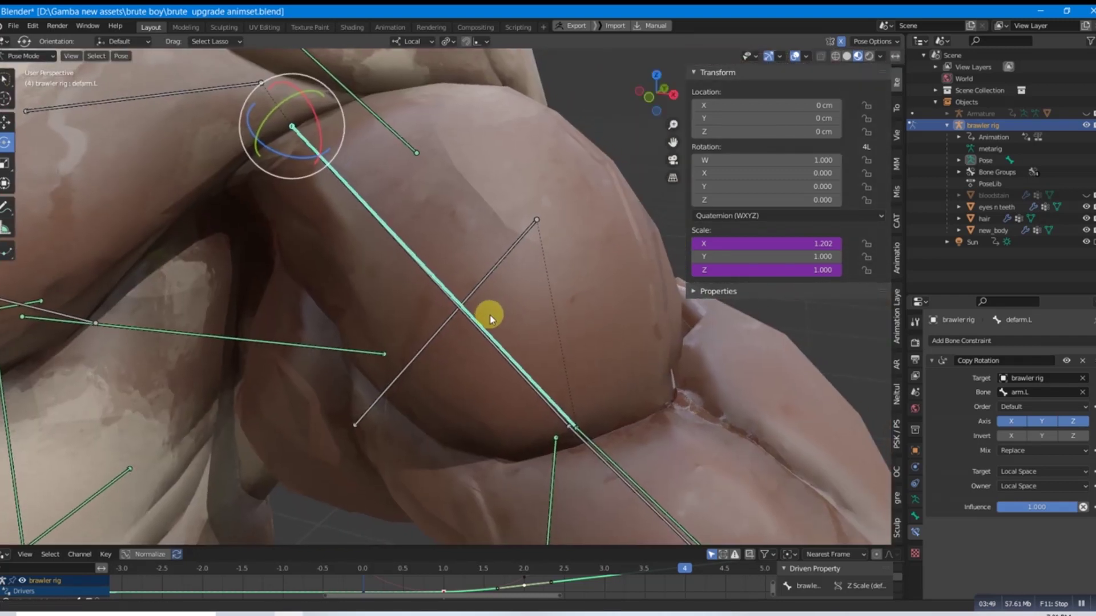
middle_drag(489, 315, 584, 276)
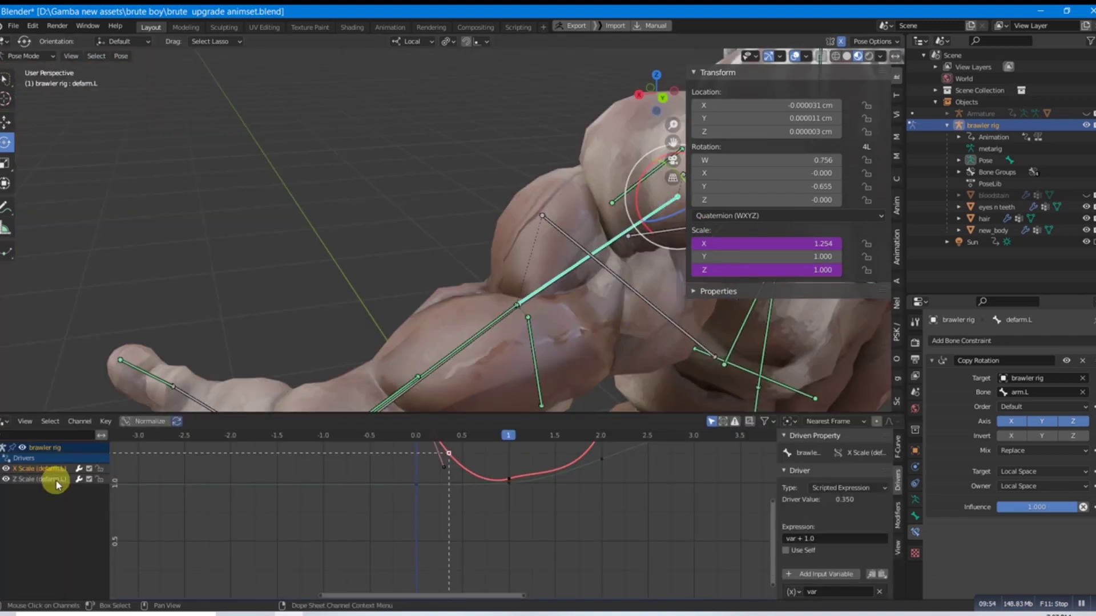
click(54, 478)
middle_drag(552, 234, 622, 245)
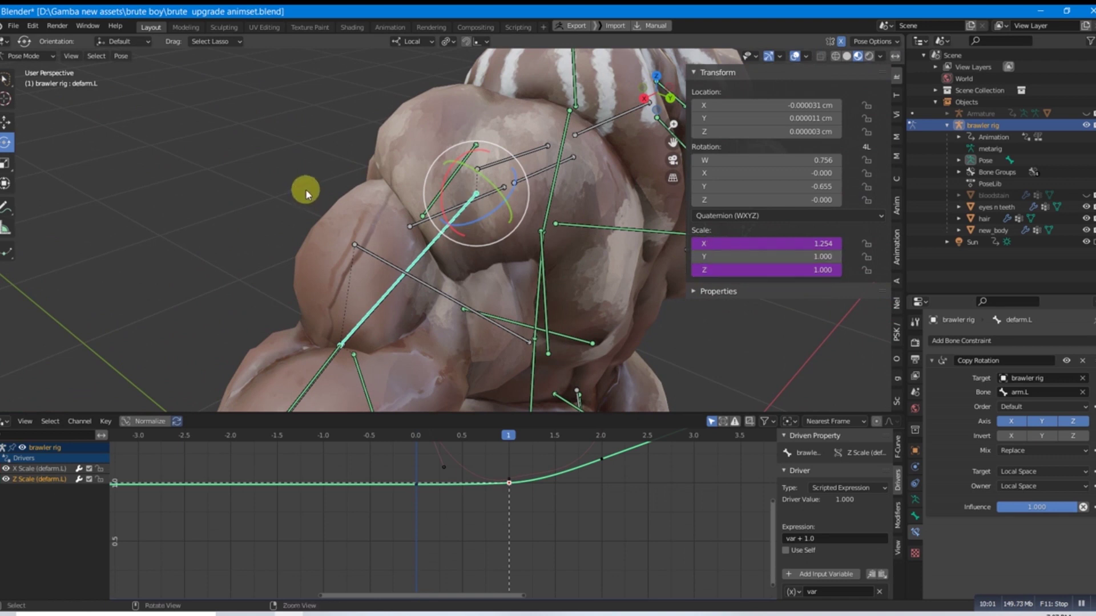
middle_drag(306, 189, 488, 201)
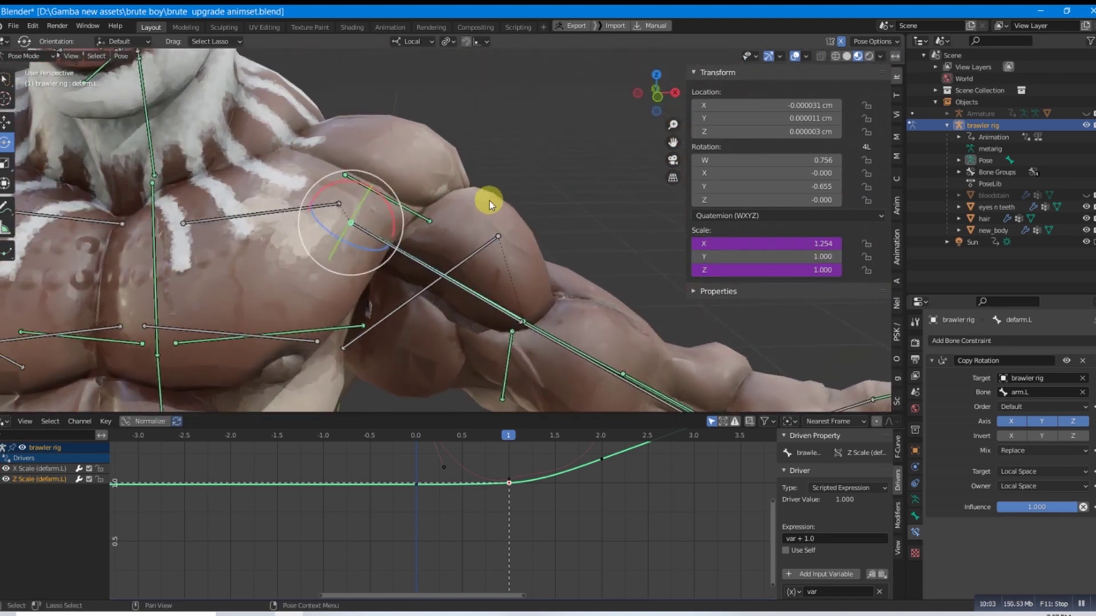
Review the Z Scale driver of defarm.L, including its expression and the forearm.L rotation input variable.
click(476, 302)
middle_drag(481, 245, 453, 225)
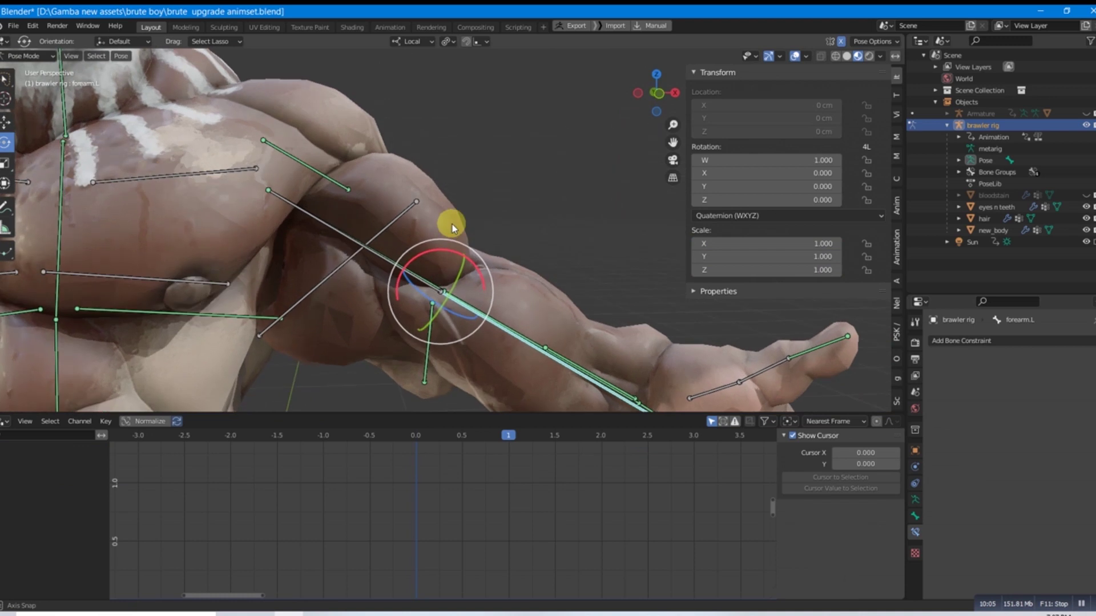
click(465, 276)
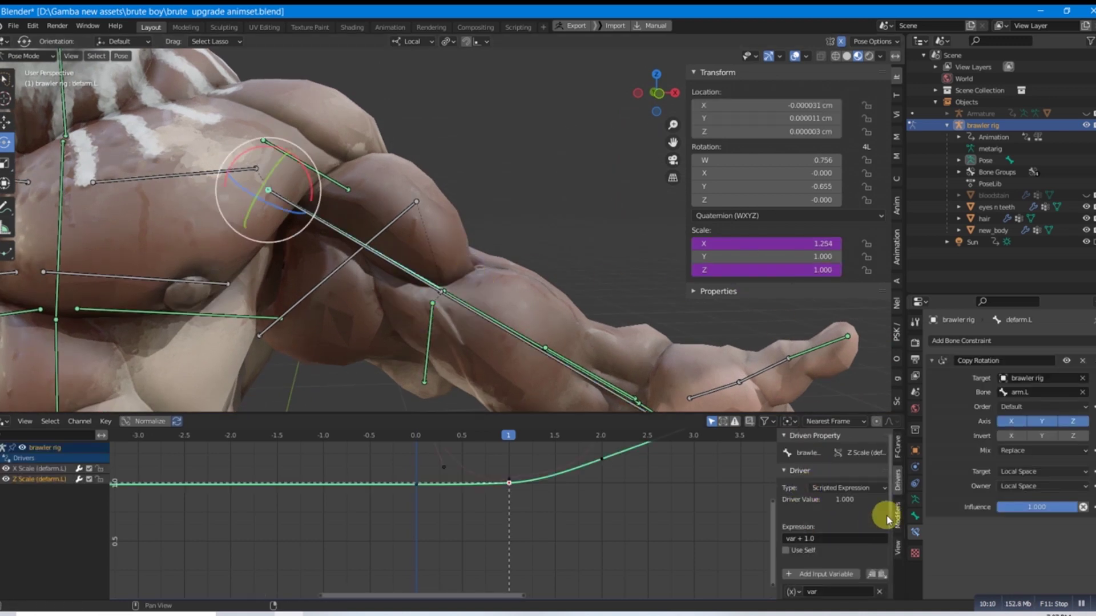
scroll(821, 523, down, 5)
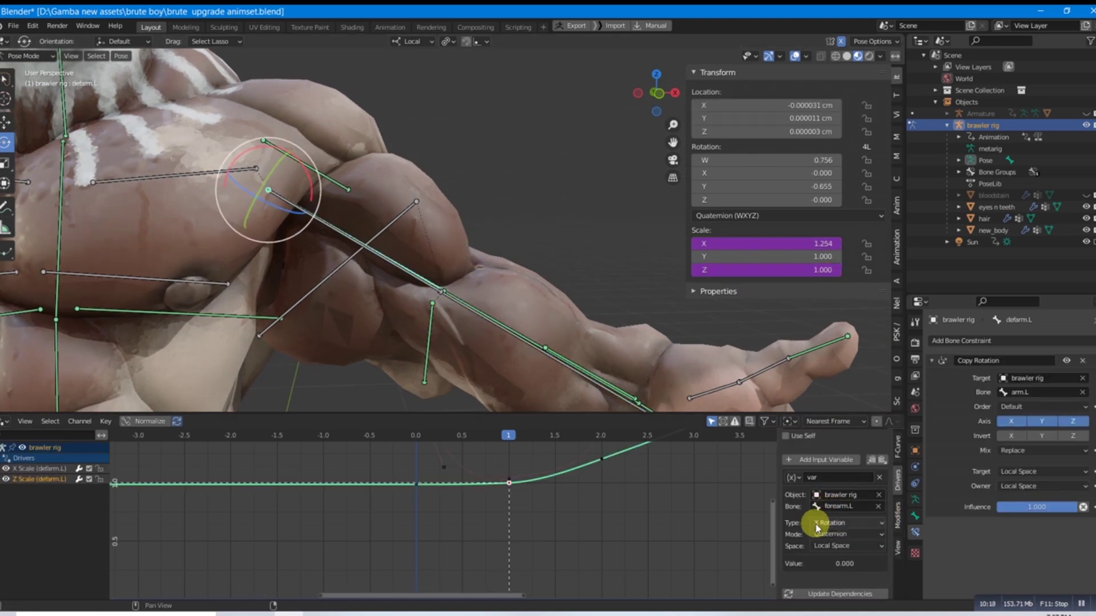
Bend the forearm.L bone about its local X axis to test the bicep scale driver, and clear its rotation.
click(510, 342)
drag(478, 275, 450, 263)
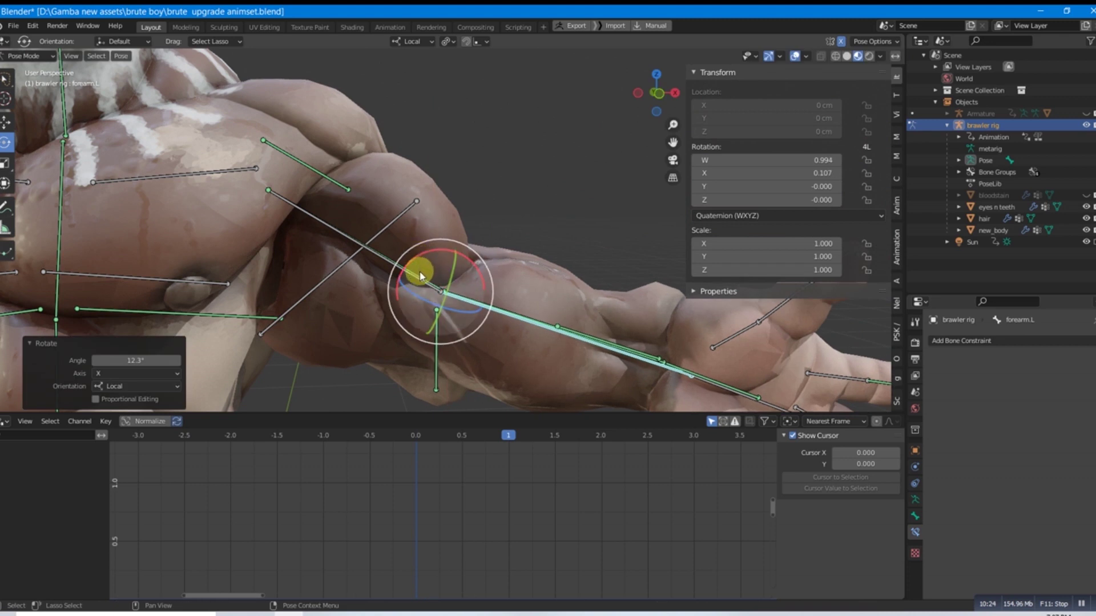
click(419, 277)
click(6, 164)
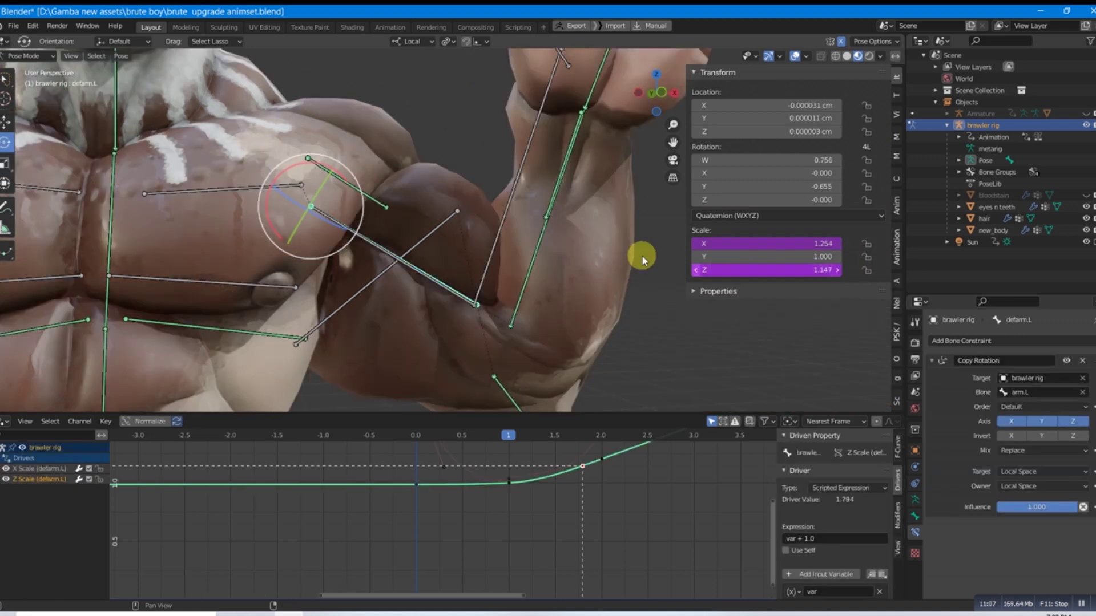
click(492, 273)
key(alt+r)
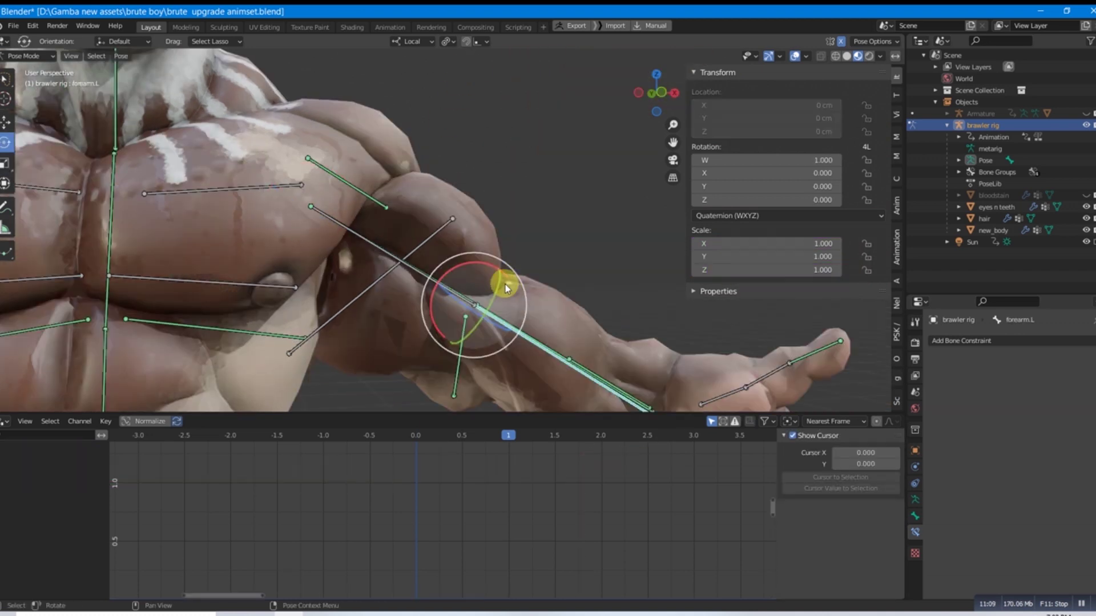
Bend the forearm.L bone upward and compare the defarm.L bone's driven Z scale with its rest pose.
click(469, 298)
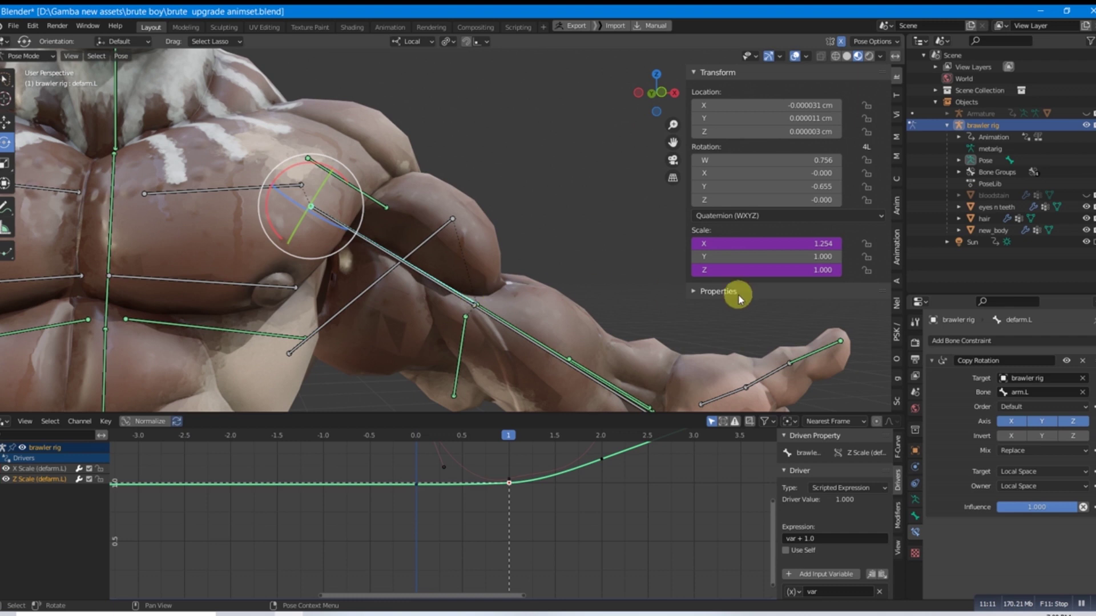
click(523, 331)
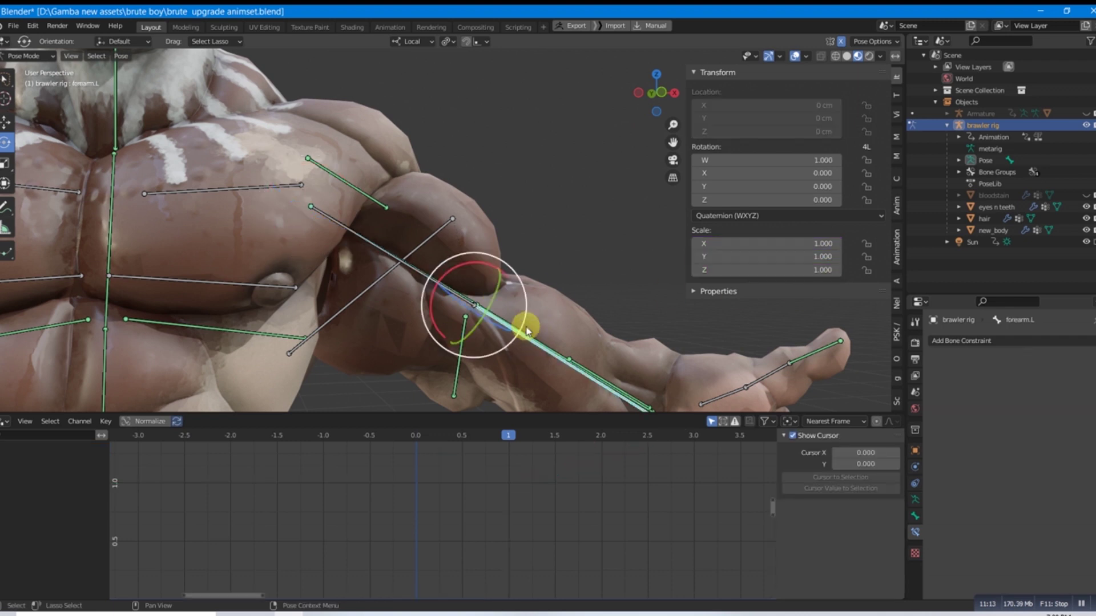
drag(487, 276, 454, 296)
click(460, 291)
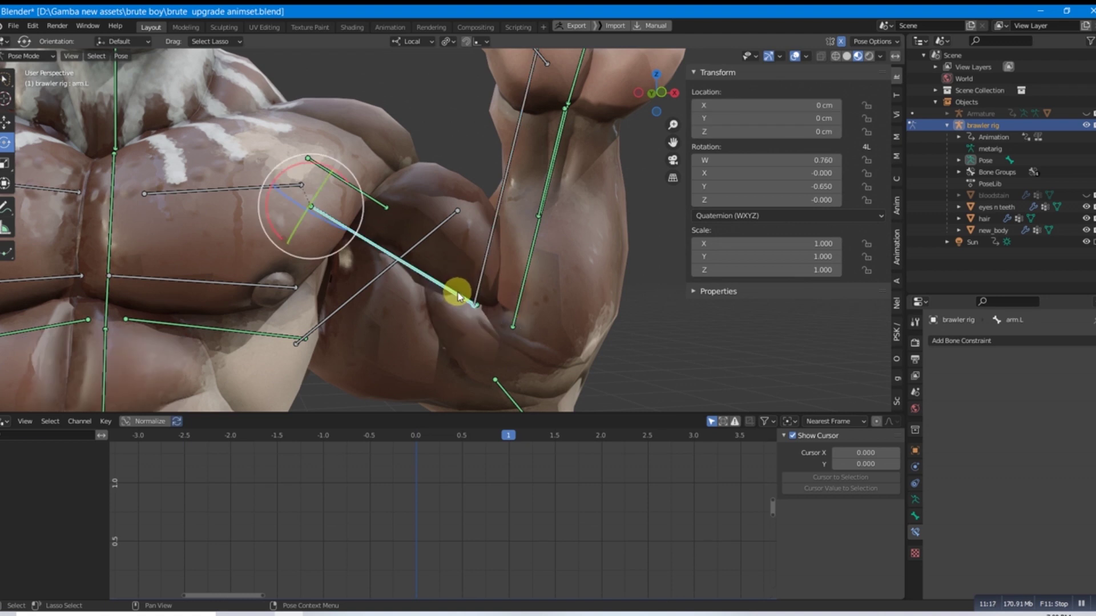
click(459, 290)
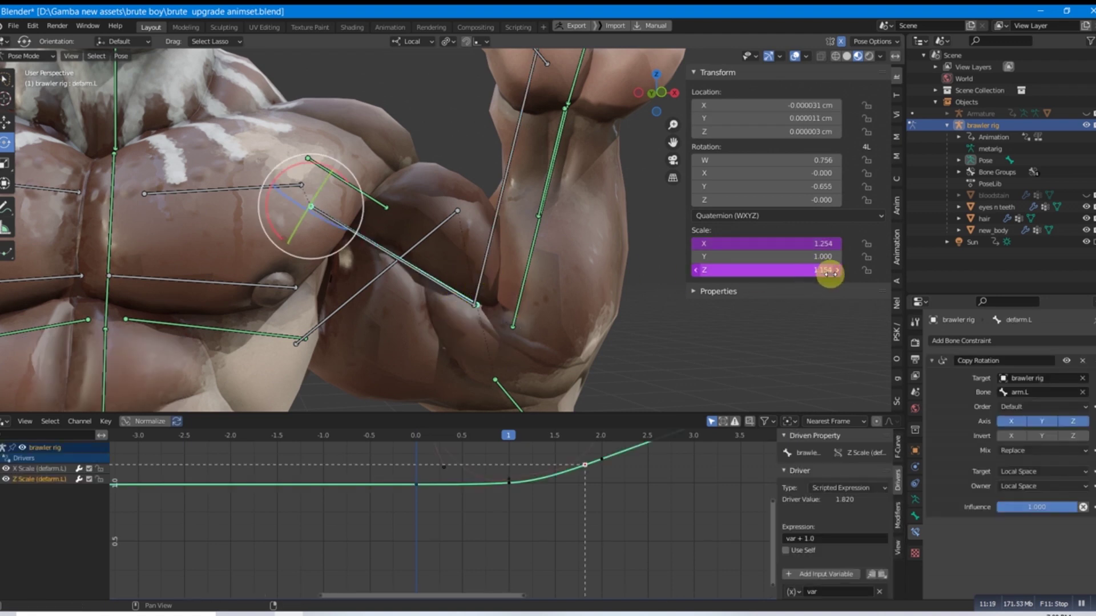
Rotate the forearm.L bone a further -19.7° toward the upper arm and check defarm.L's driven Z scale again.
click(496, 222)
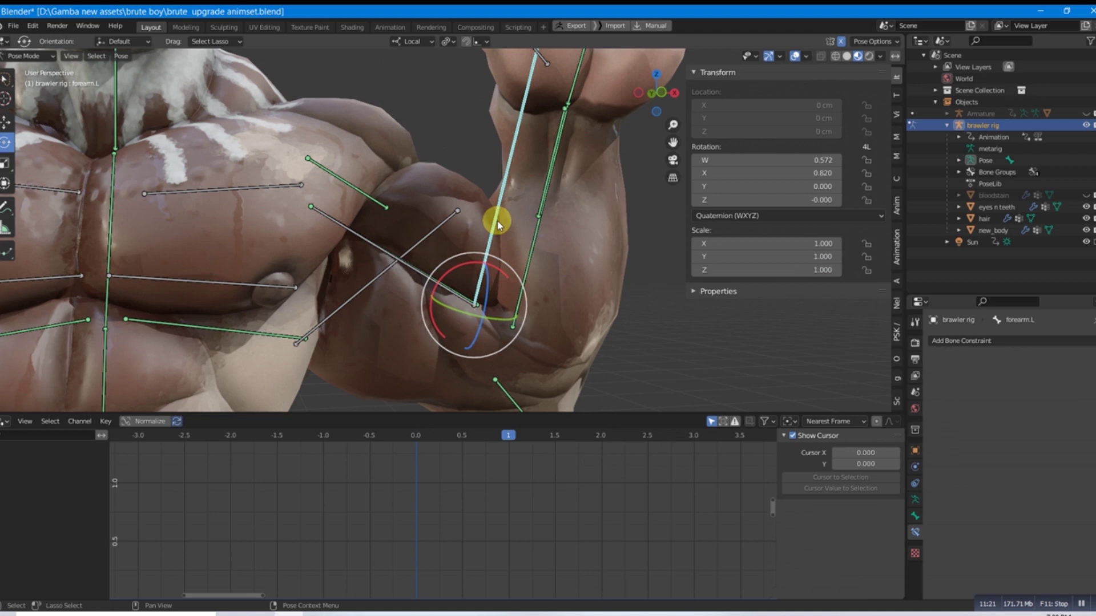
mouse_move(491, 267)
mouse_down()
mouse_move(483, 258)
mouse_move(479, 281)
mouse_up()
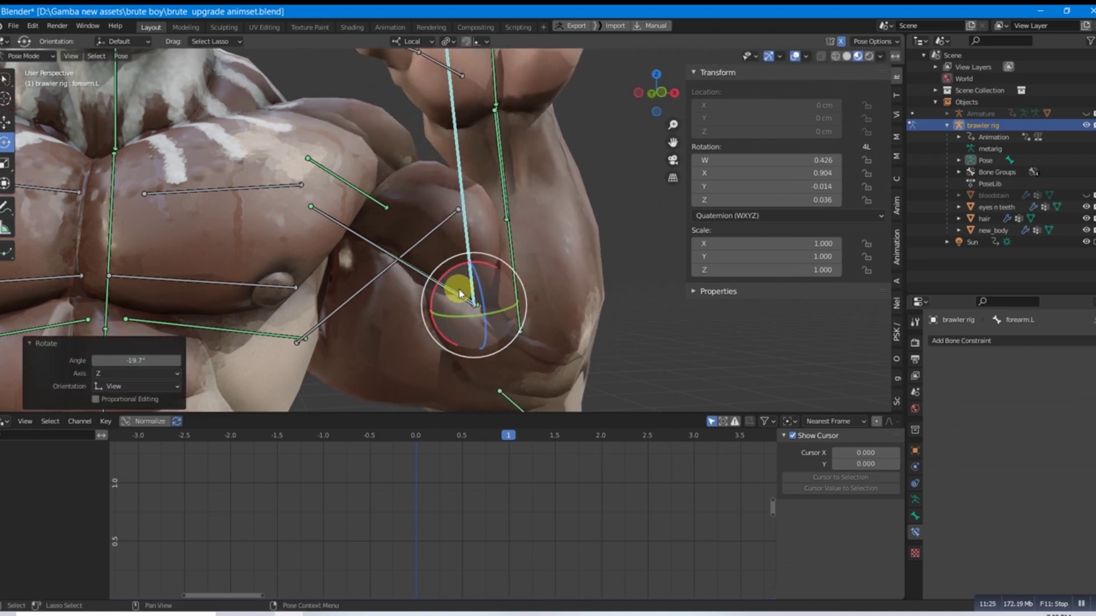
click(462, 294)
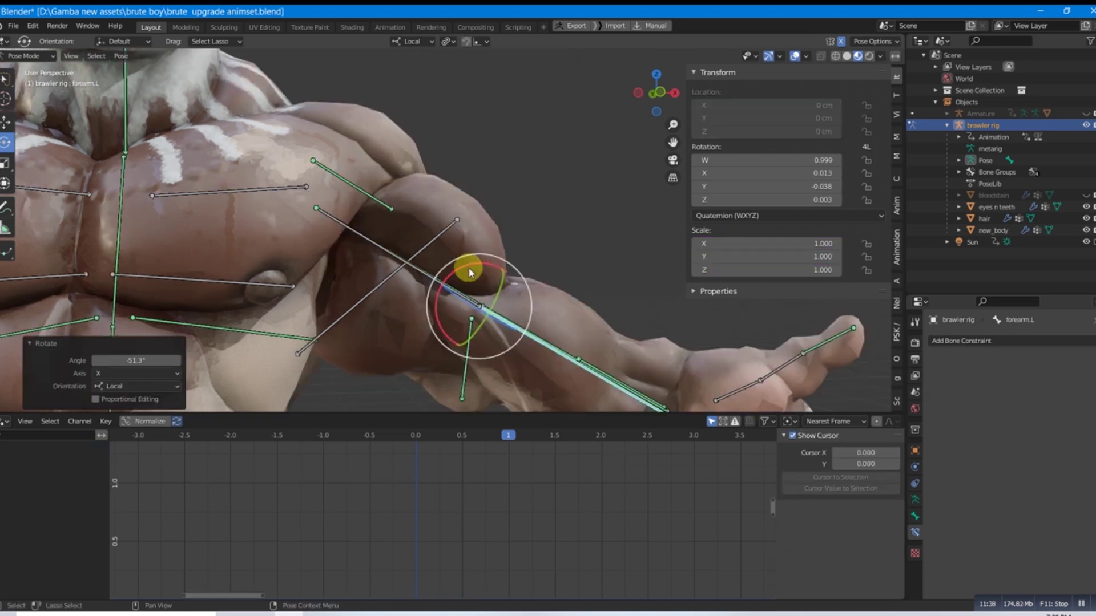
Inspect the tricep.l bone, its driven Y scale and the surrounding upper-arm shape from the front and back.
drag(464, 276, 448, 227)
click(448, 218)
middle_drag(447, 218, 270, 177)
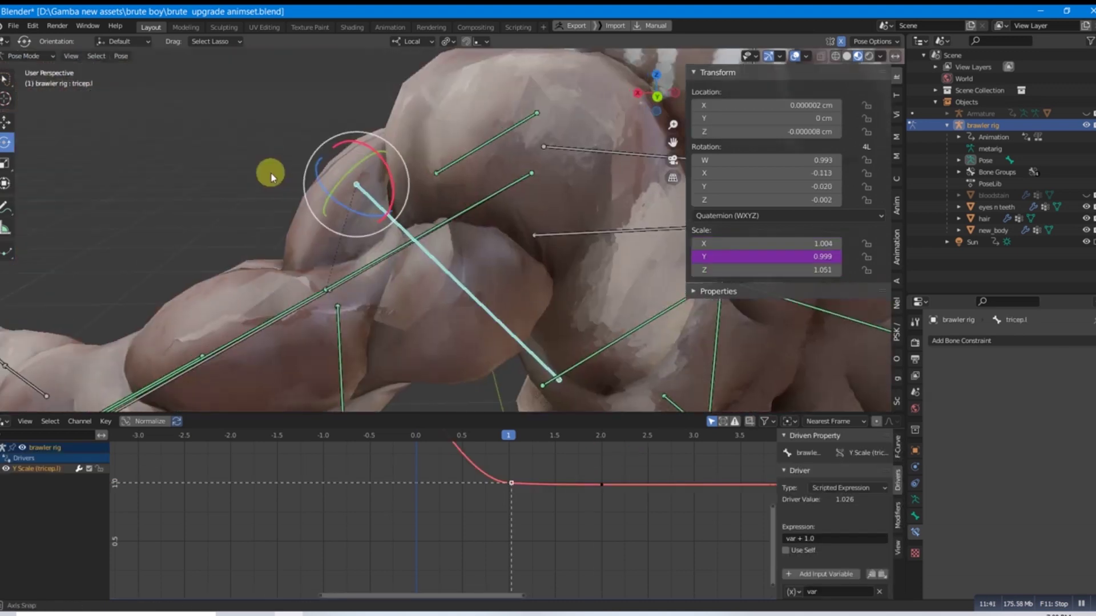
scroll(416, 232, down, 2)
middle_drag(416, 232, 428, 239)
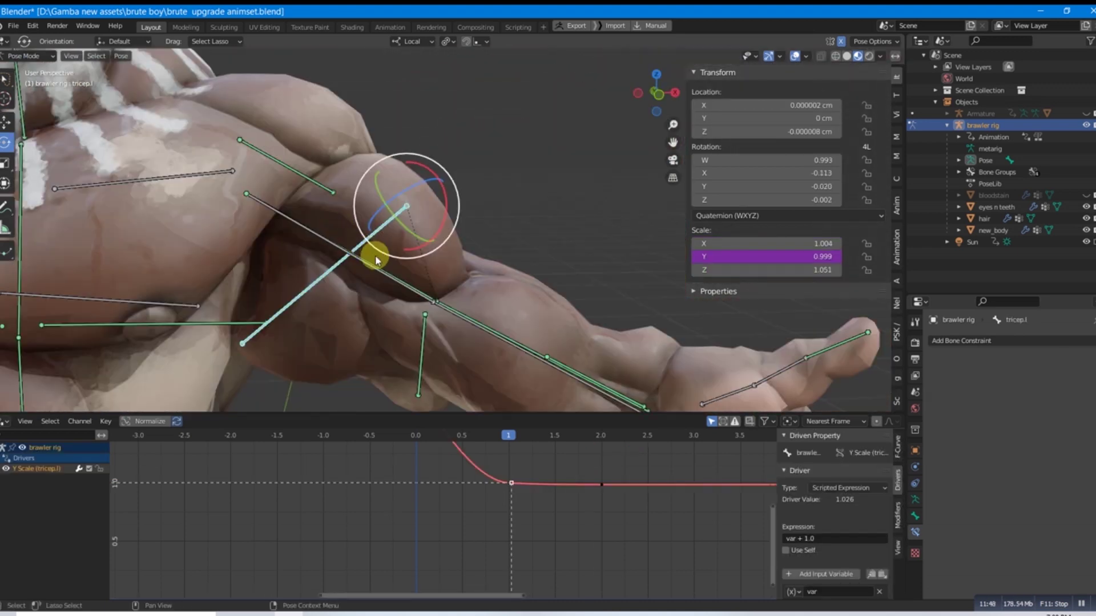
middle_drag(375, 255, 331, 182)
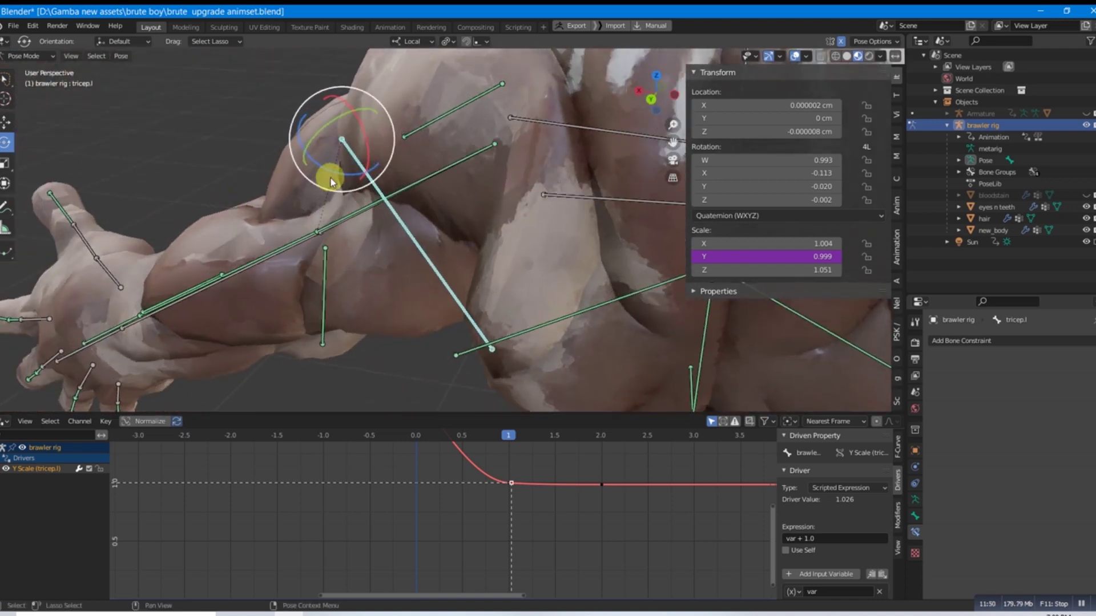
Try rotating the tricep.l bone freely by 10.9° and 7.45° to test how it deforms the upper arm.
mouse_move(331, 181)
mouse_down()
mouse_move(322, 174)
mouse_move(342, 171)
mouse_up()
middle_drag(342, 171, 455, 190)
drag(431, 184, 439, 194)
middle_drag(439, 195, 519, 181)
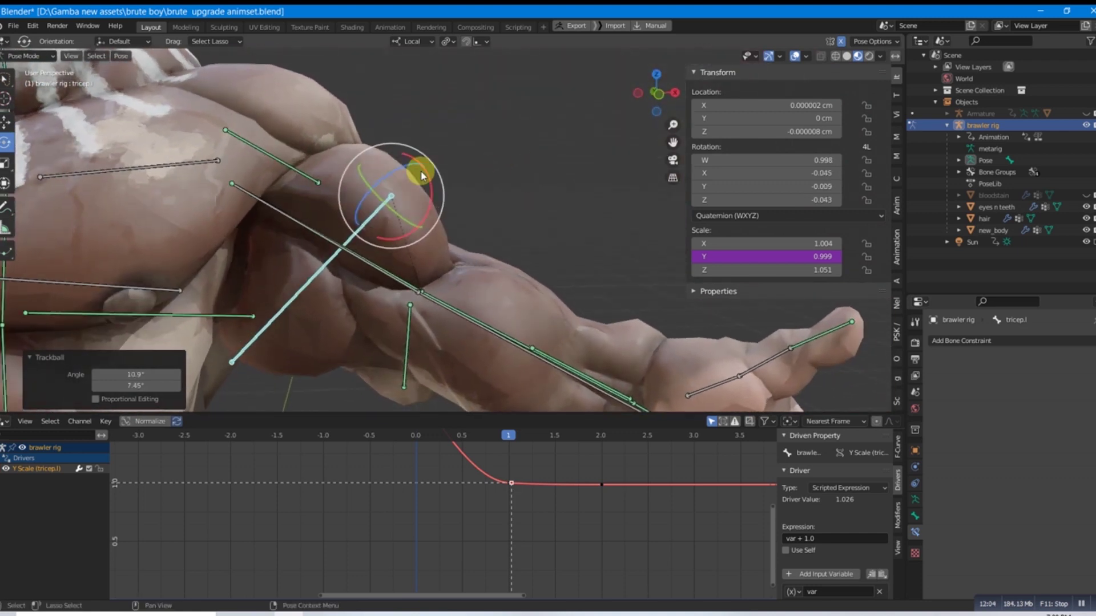
drag(421, 176, 355, 239)
middle_drag(355, 240, 311, 212)
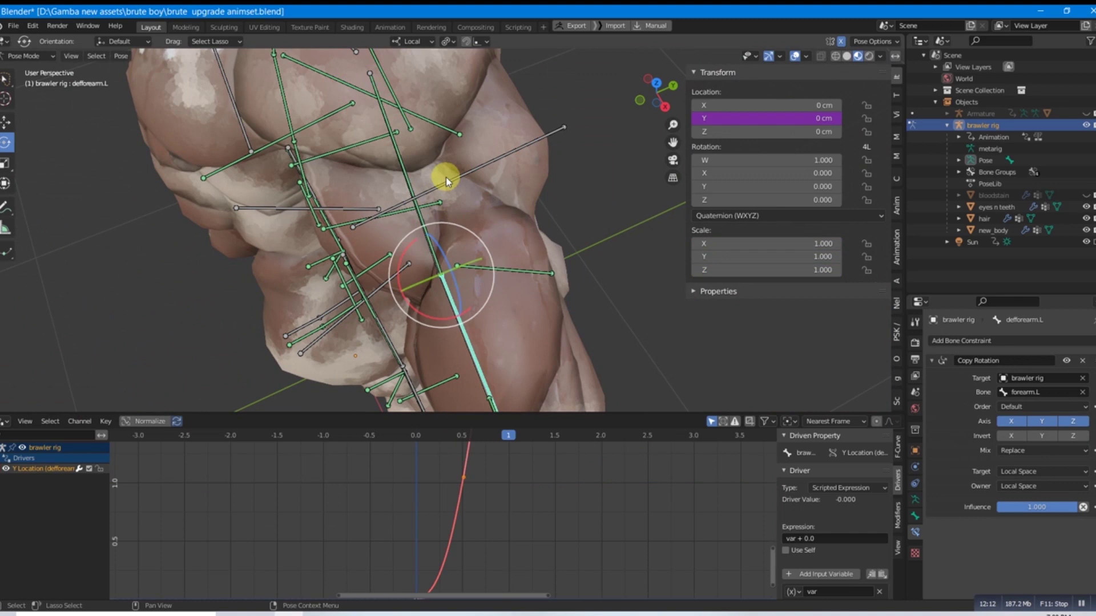
Review the tricep.l Y Scale and defforearm.L Y Location drivers, and extend the forearm.L bone backward about its local X axis.
click(445, 177)
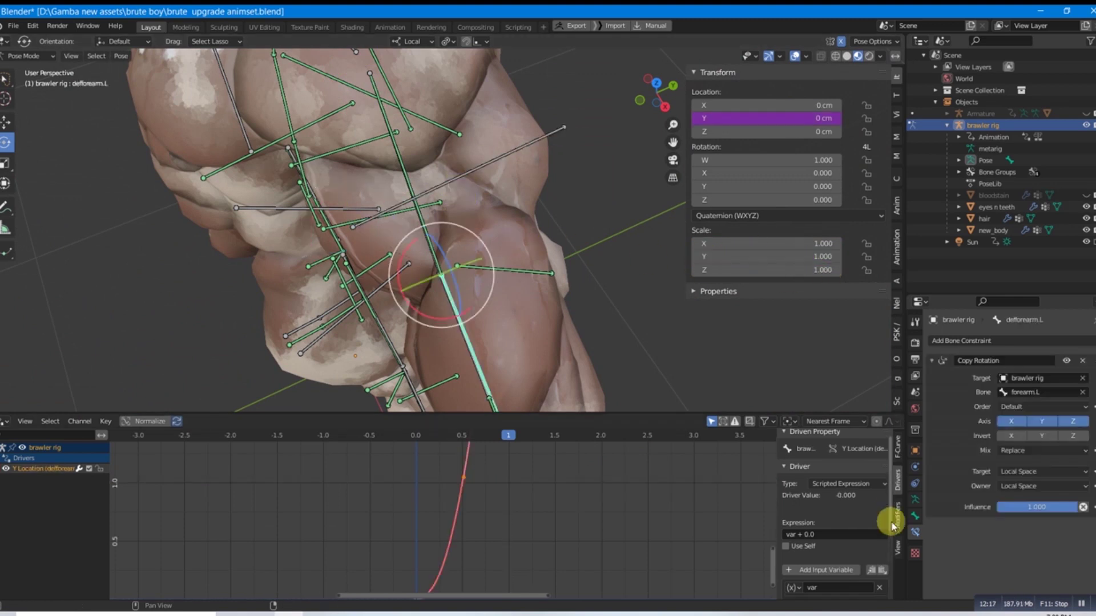
scroll(890, 518, down, 4)
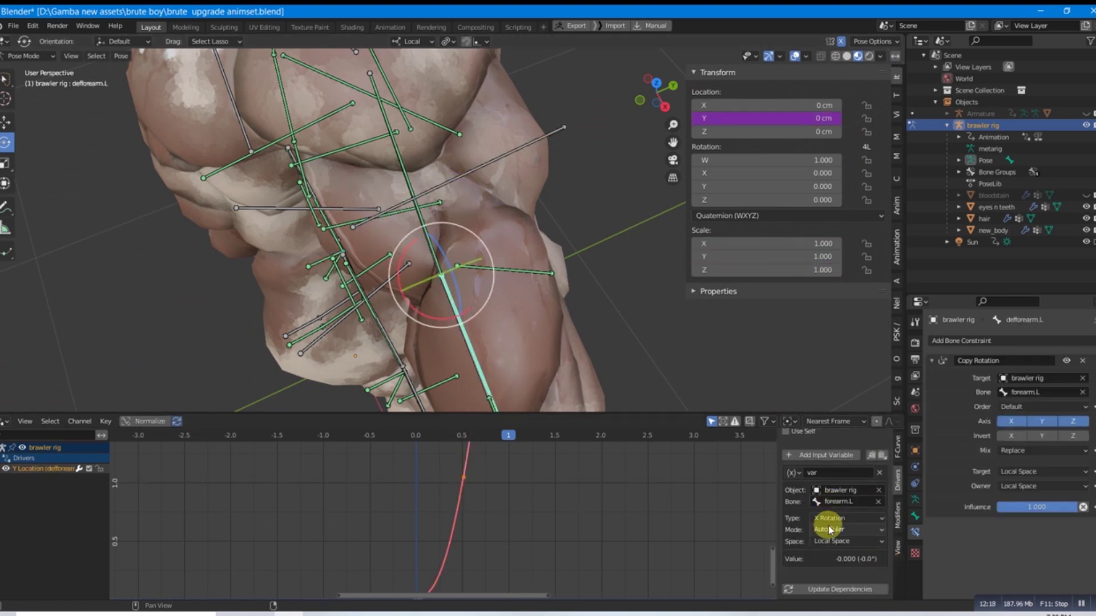
key(r)
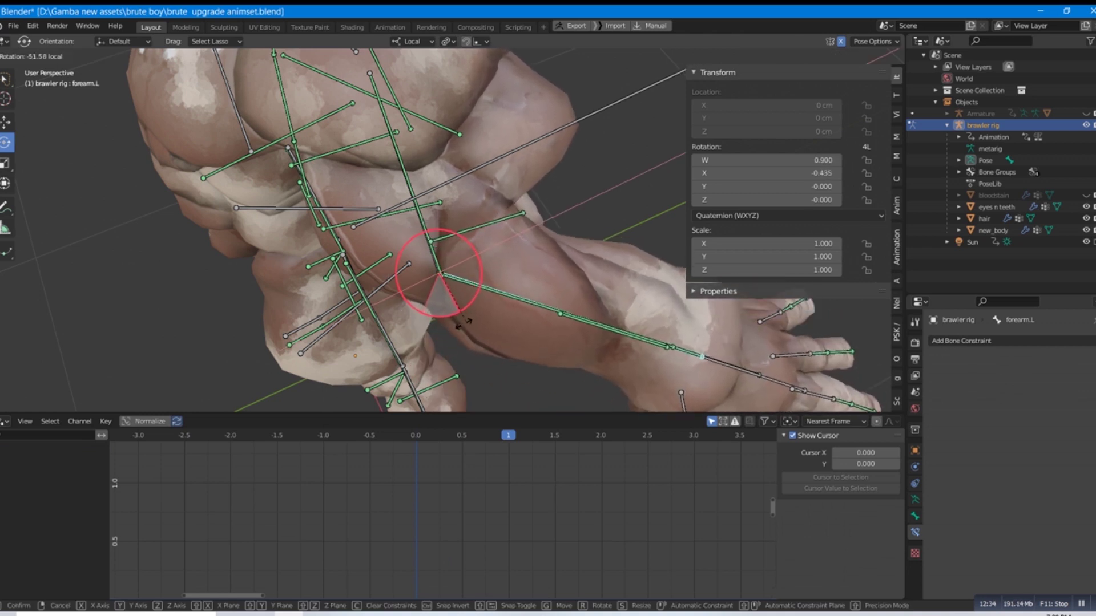
click(506, 171)
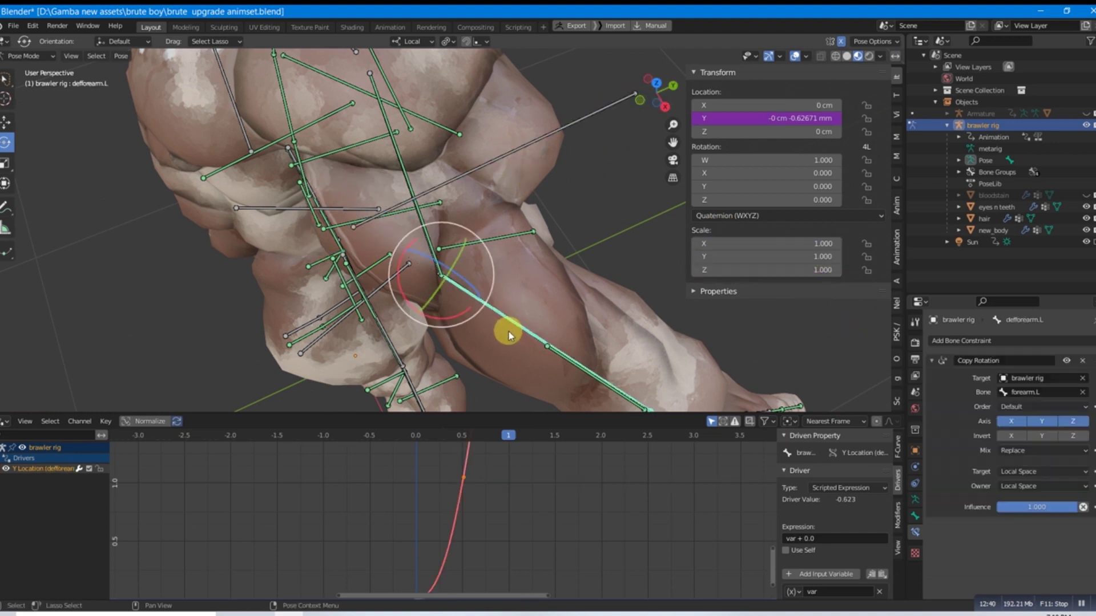
Bend the forearm.L bone fully toward the upper arm and check the tricep.l bone's driven Y scale.
middle_drag(501, 331, 505, 369)
click(505, 370)
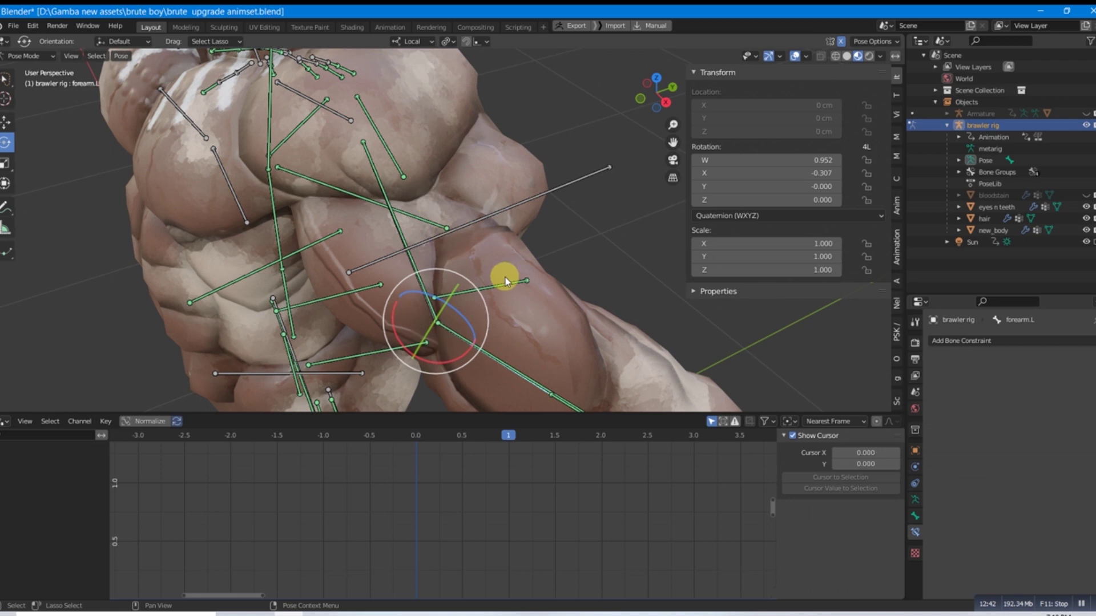
middle_drag(482, 287, 467, 313)
drag(456, 313, 431, 203)
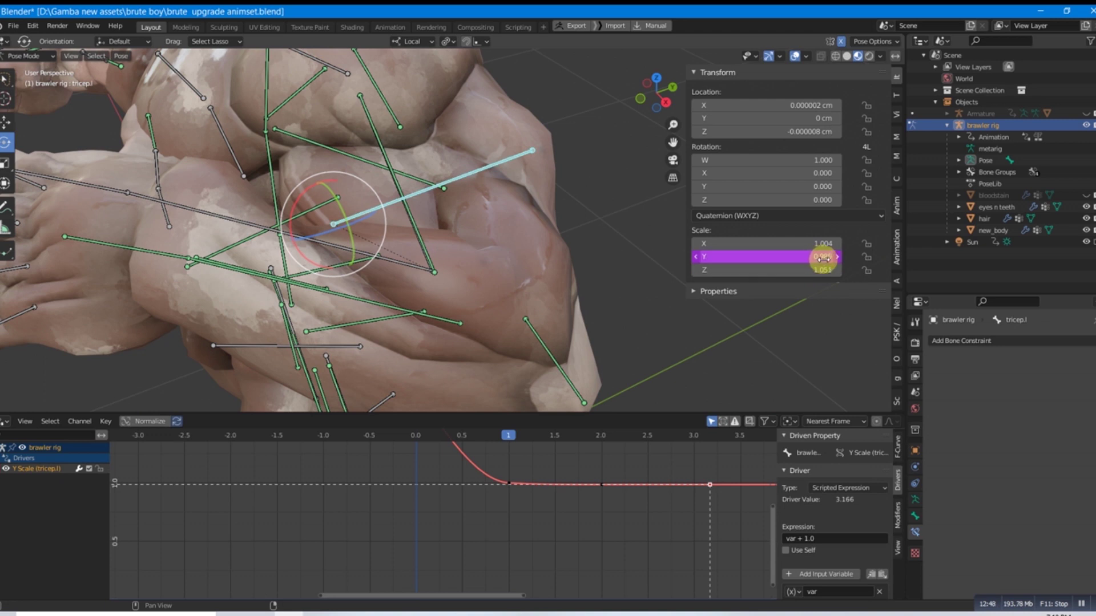
middle_drag(435, 256, 463, 236)
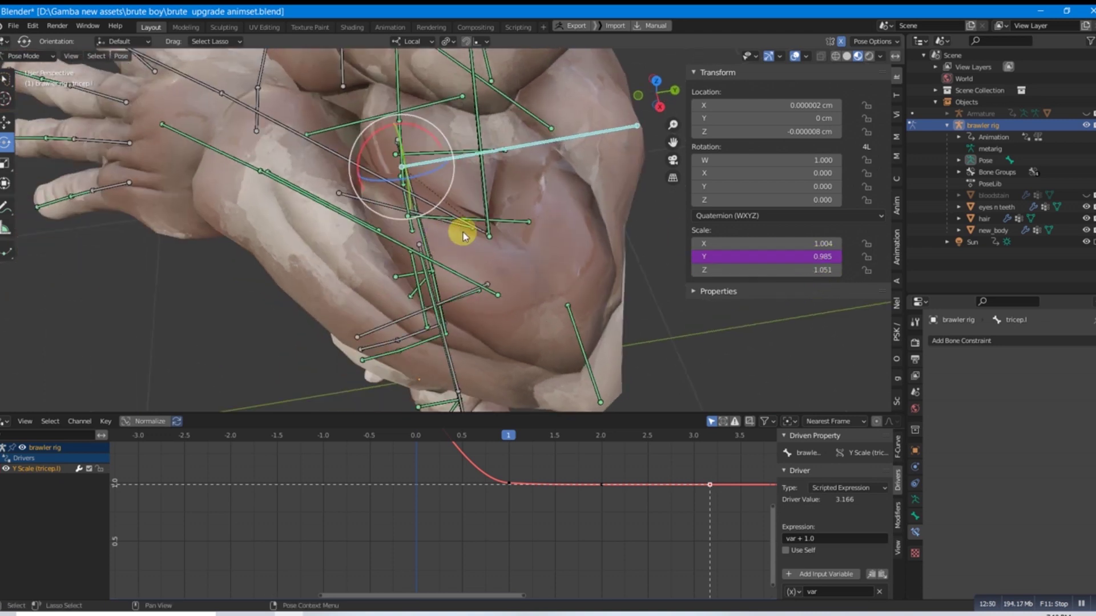
Swing the forearm.L bone back past straight and check how the tricep.l bone's Y scale responds.
click(481, 235)
drag(447, 257, 598, 207)
middle_drag(434, 208, 408, 252)
click(451, 199)
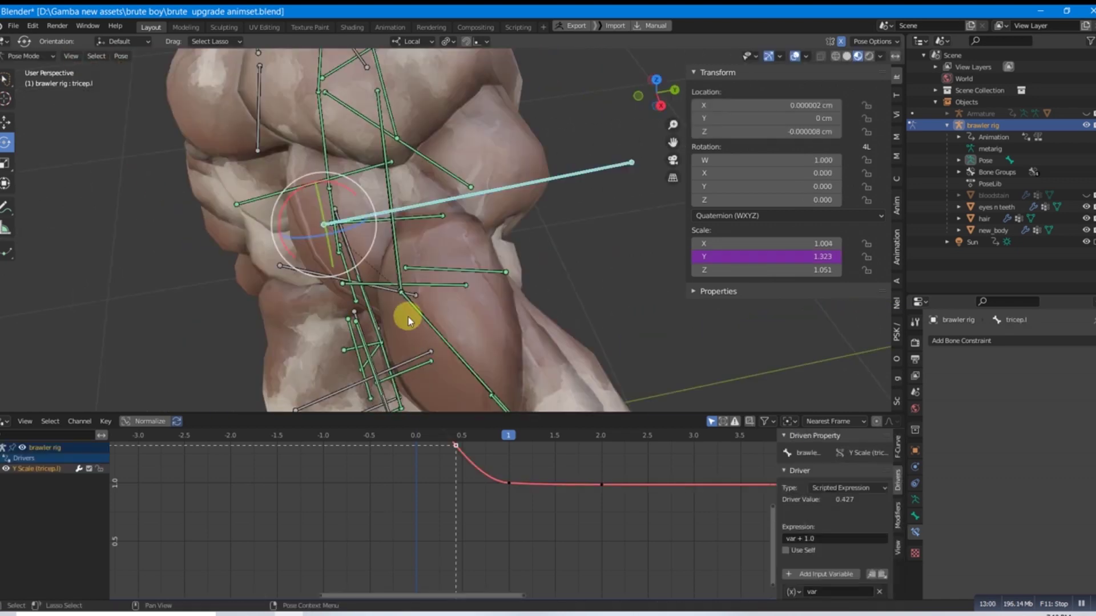
Examine the tricep.l Y Scale driver curve and compare it with the defforearm.L Y Location driver.
middle_drag(559, 451, 500, 542)
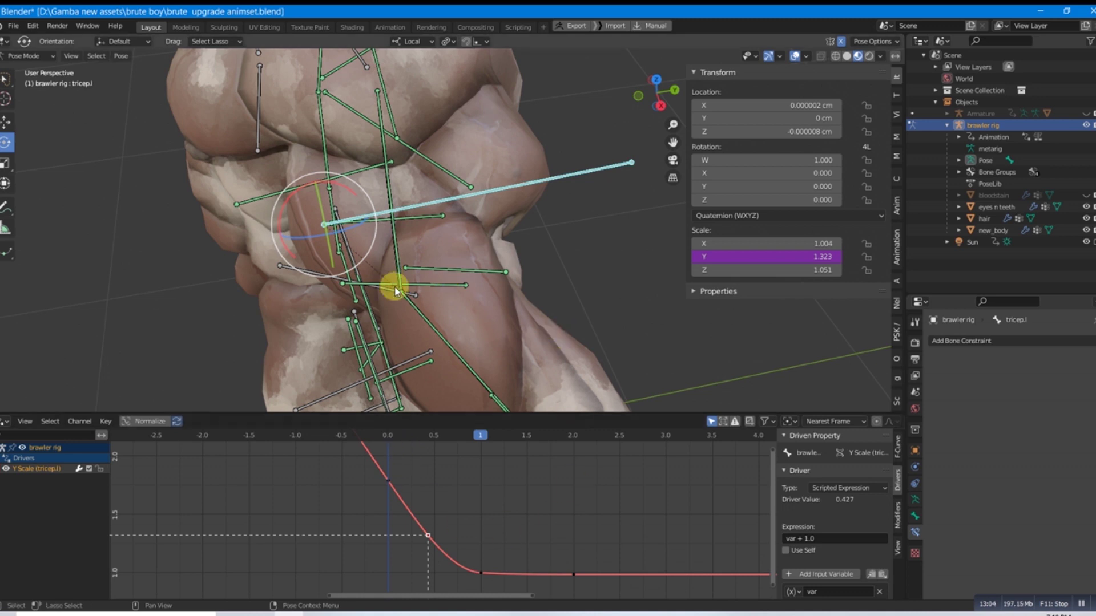
middle_drag(391, 288, 472, 316)
click(475, 333)
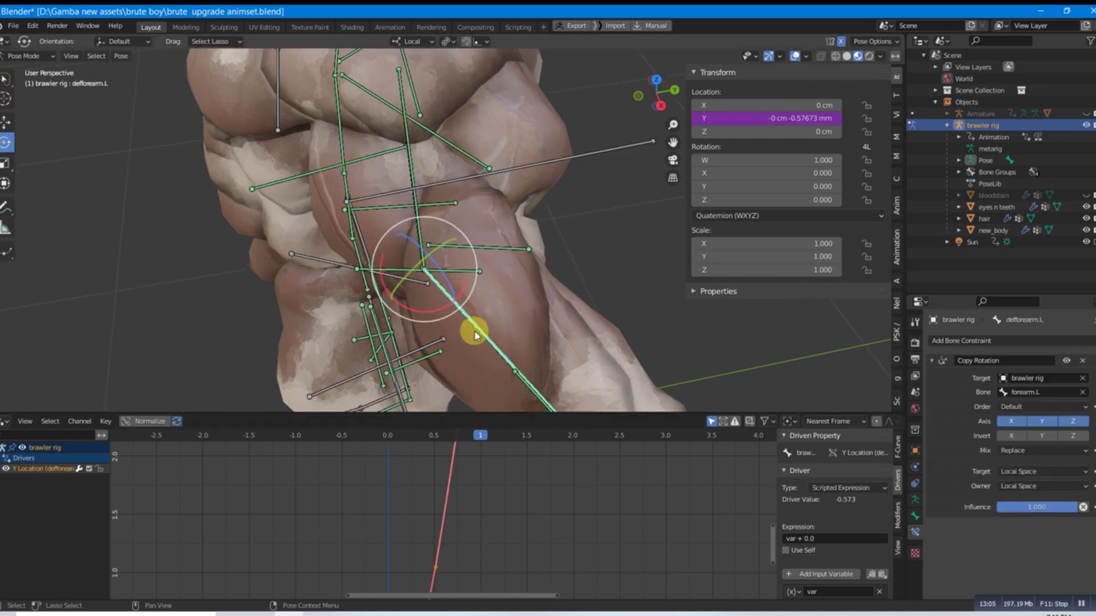
click(517, 187)
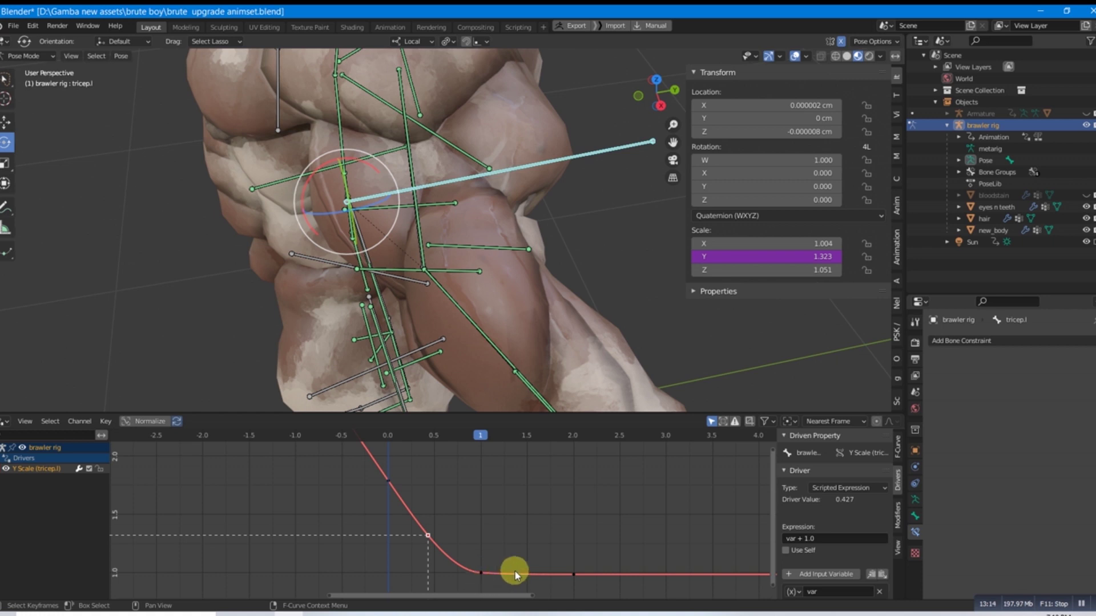
Bend the forearm.L bone again and move the keyframe at 2.0 on the tricep.l Y Scale driver curve.
drag(393, 295, 414, 237)
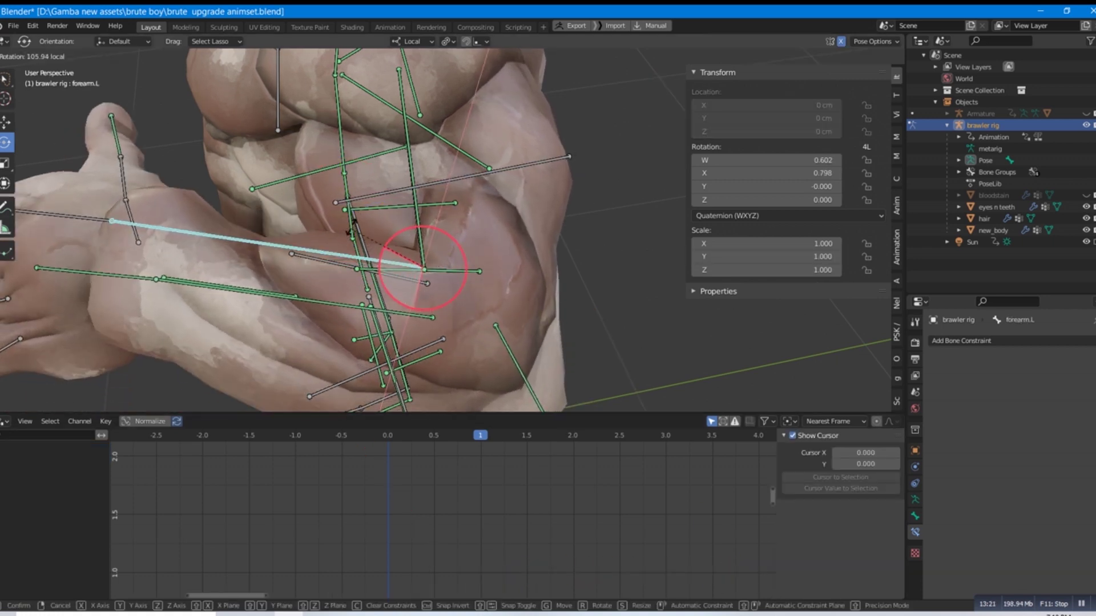
click(470, 182)
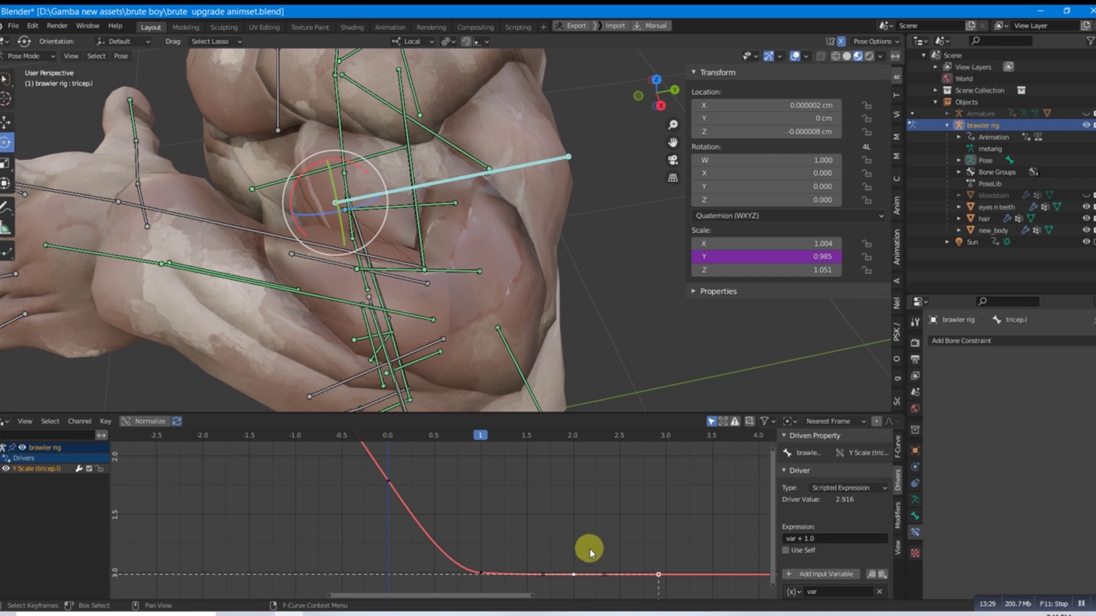
key(g)
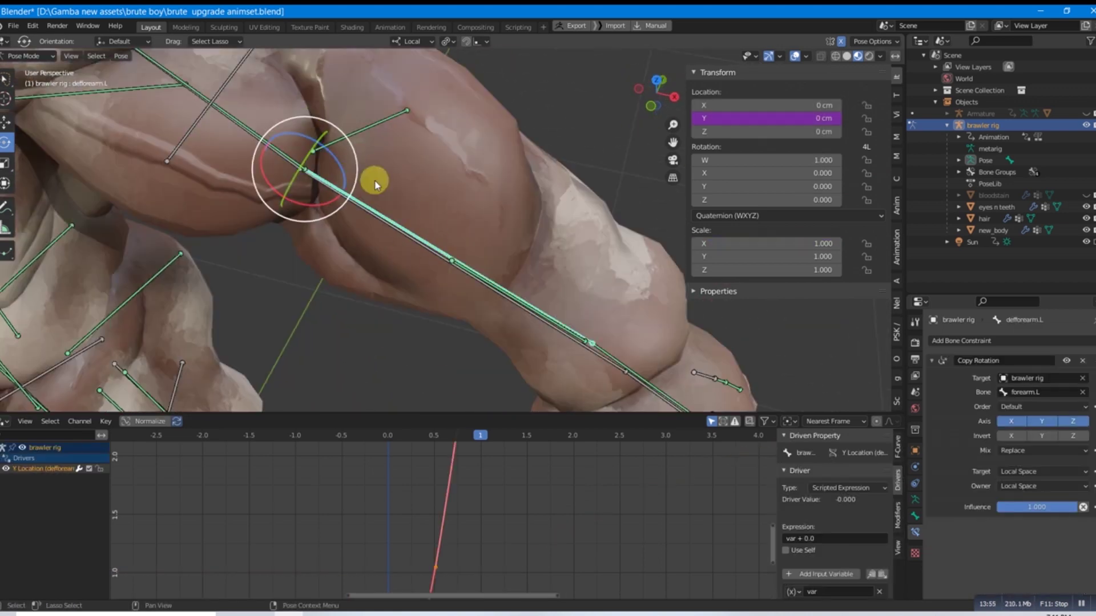
Bend the forearm and review the defforearm.L Y Location driver, including its forearm.L X Rotation input variable in Local Space.
shift+middle_drag(510, 285, 449, 252)
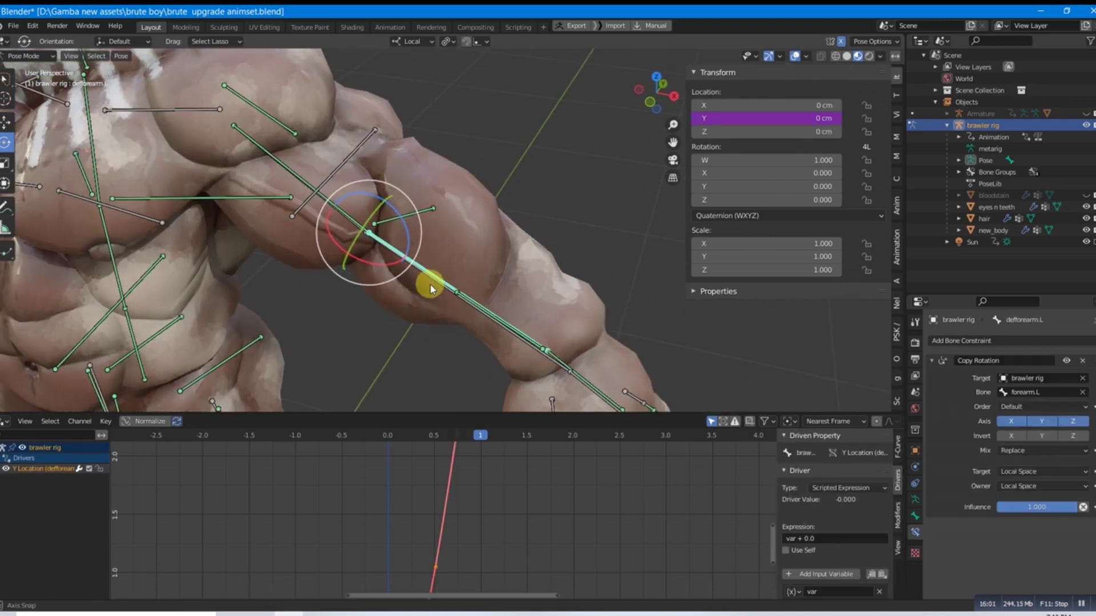
middle_drag(430, 283, 404, 287)
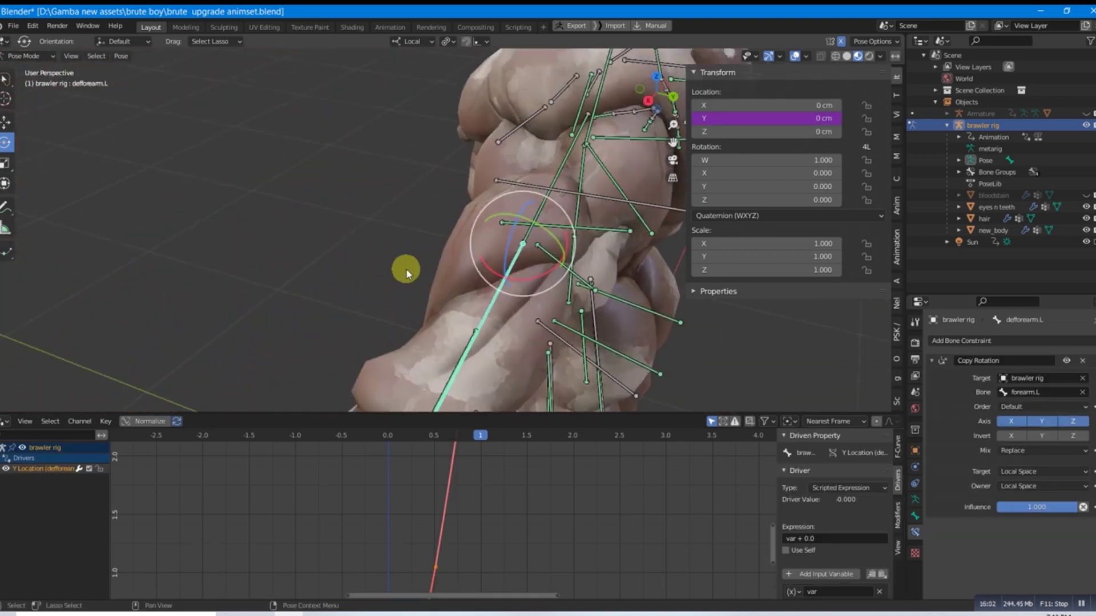
middle_drag(404, 274, 434, 206)
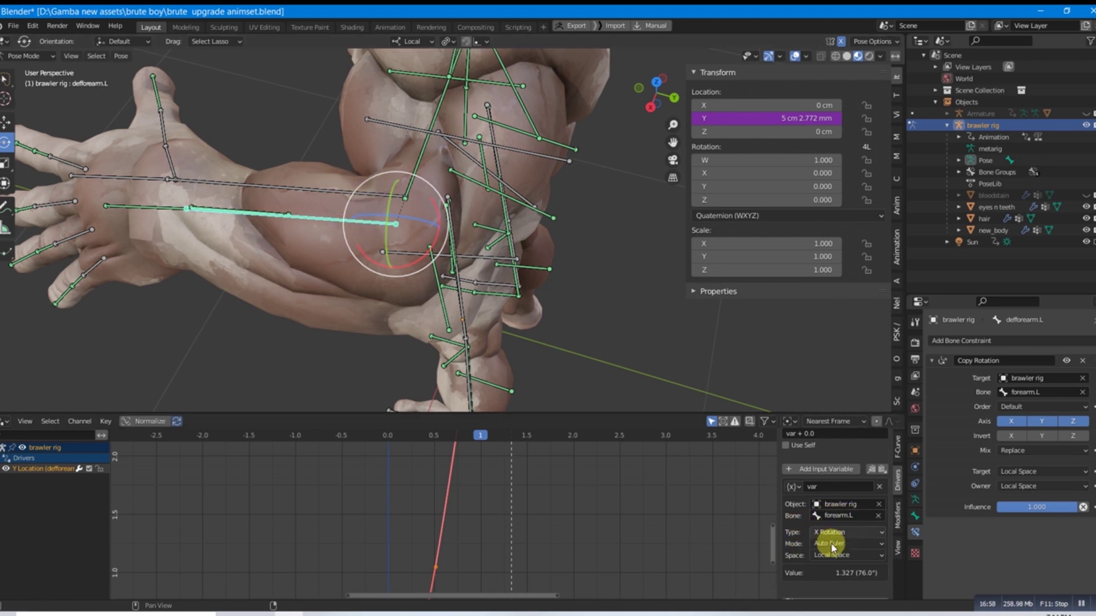
scroll(892, 539, down, 1)
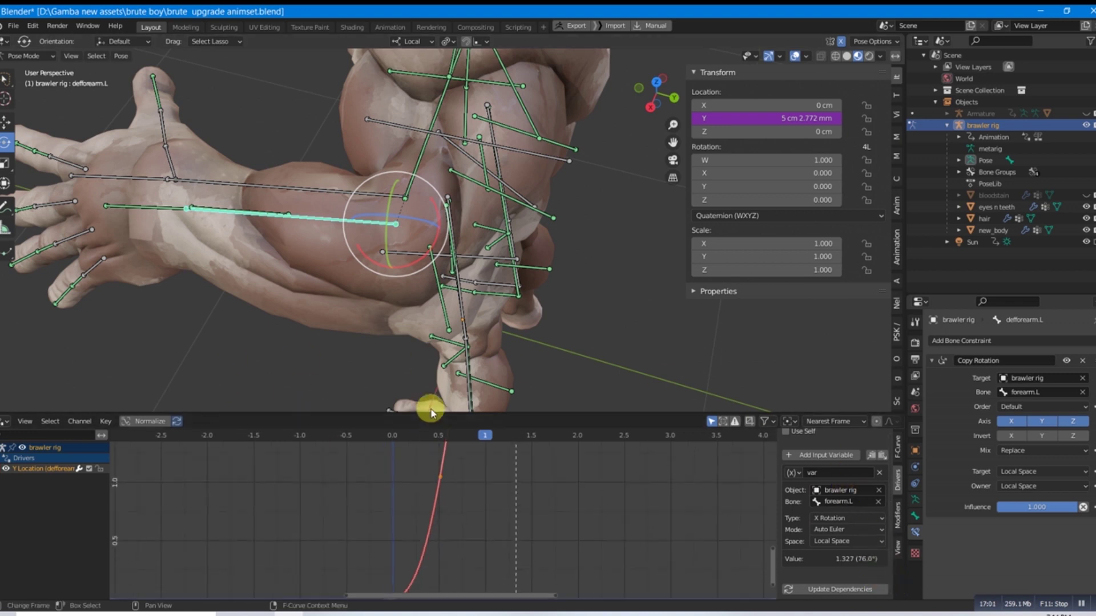
Check the defforearm.L Y Location curve with the forearm straight, and rotate forearm.L 126° about its local X axis.
key(Home)
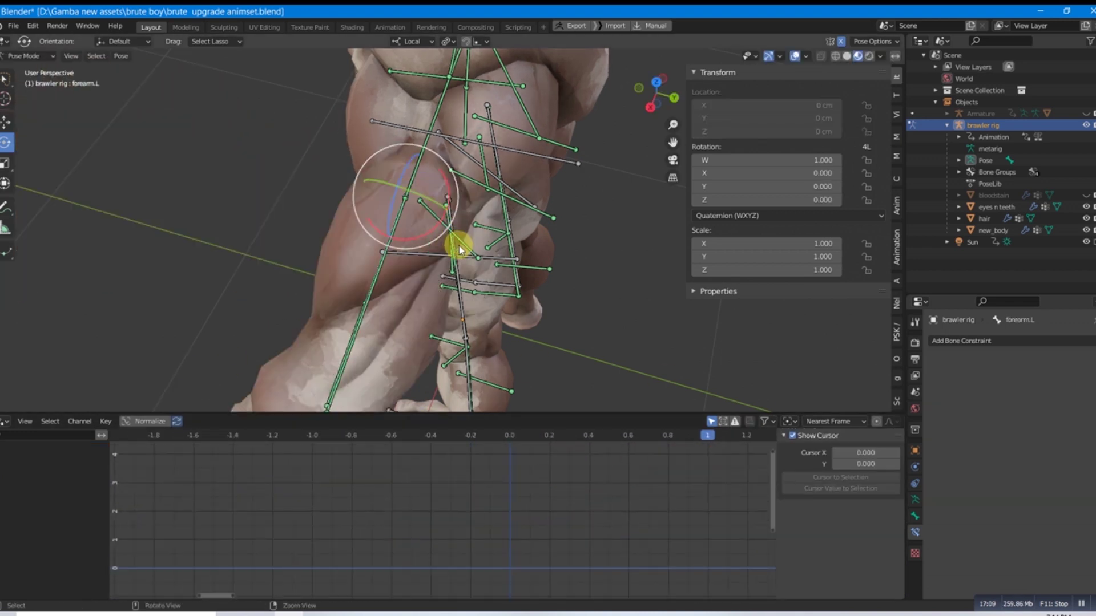
click(398, 247)
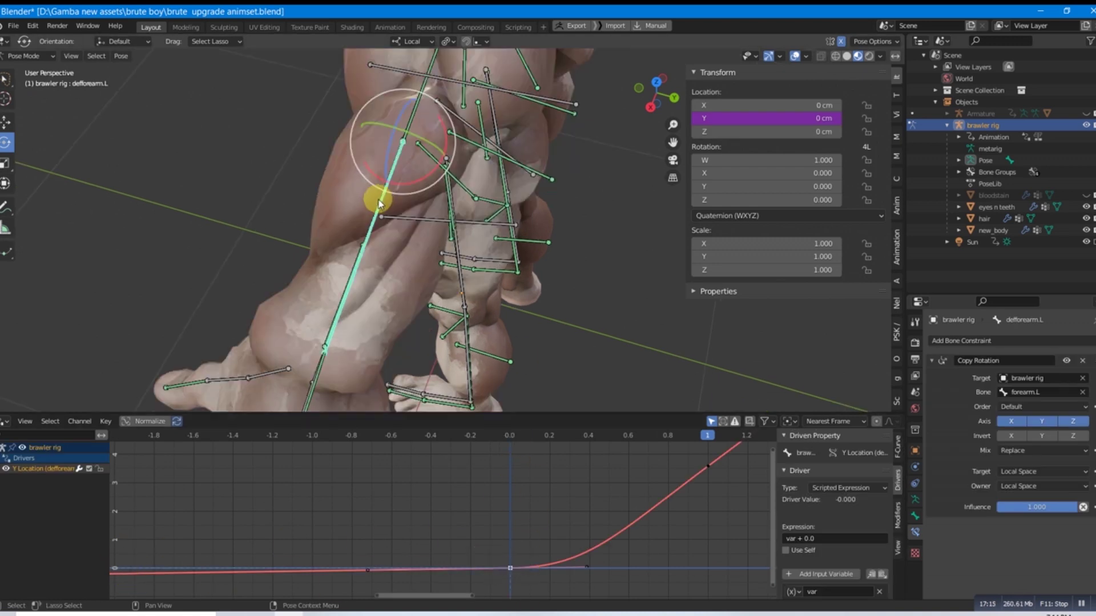
click(378, 203)
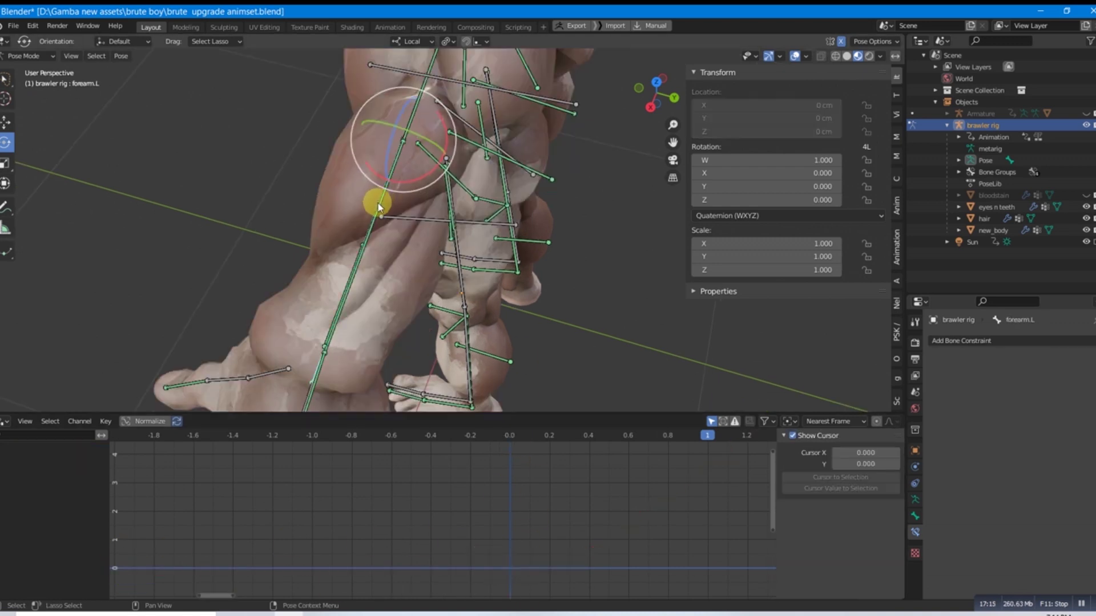
drag(425, 271, 362, 238)
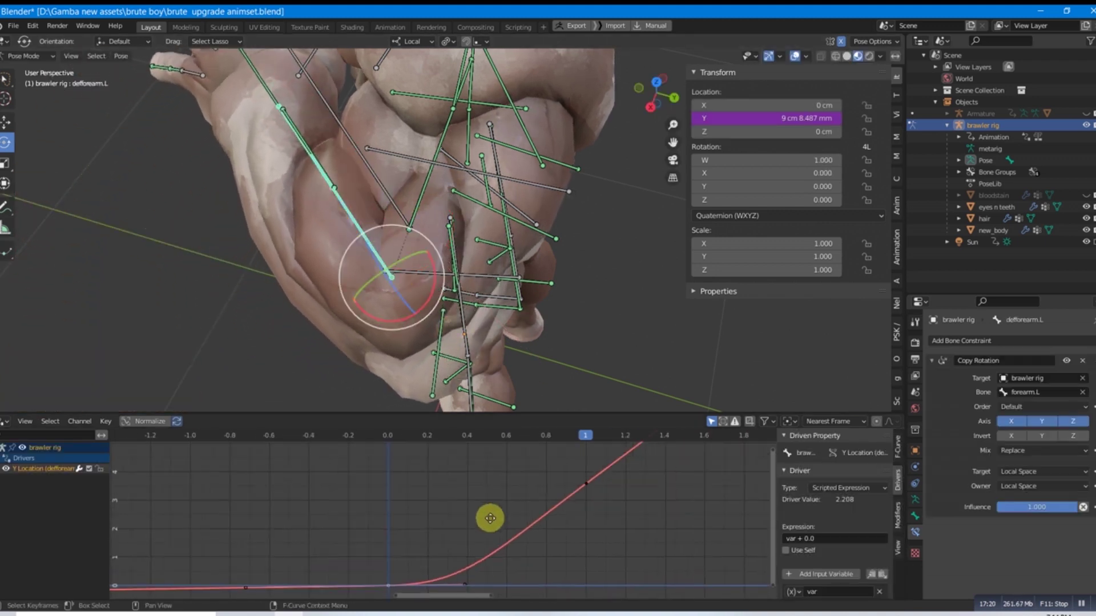
Trace the defforearm.L Y Location driver curve between the bent-forearm value and the keyframes near zero and 1.0.
middle_drag(490, 518, 347, 574)
middle_drag(529, 516, 495, 572)
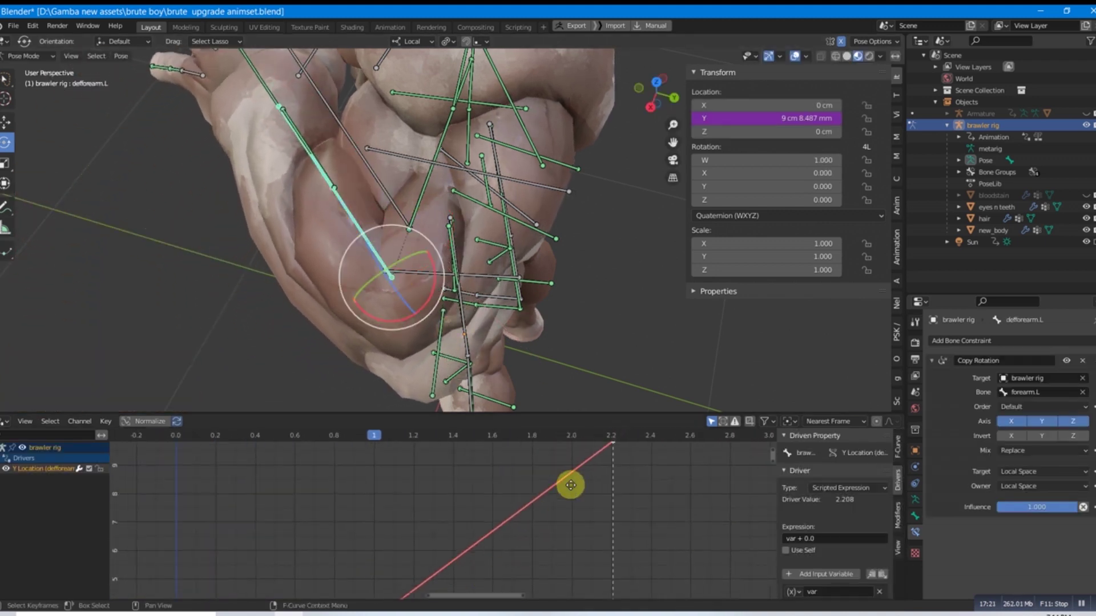
middle_drag(570, 484, 486, 580)
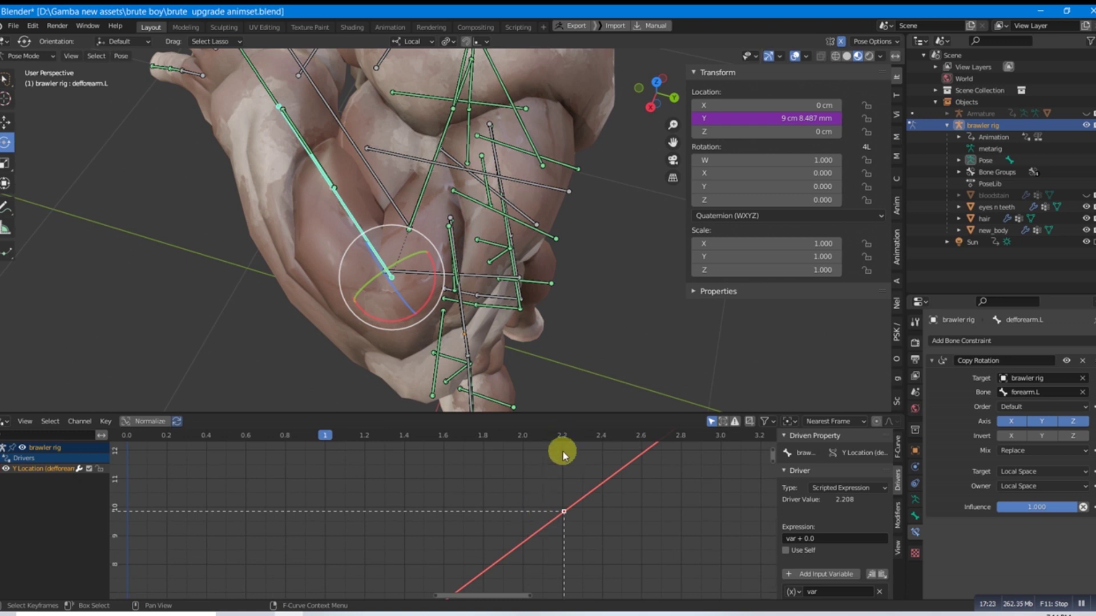
middle_drag(513, 503, 597, 425)
middle_drag(459, 583, 554, 467)
middle_drag(296, 588, 587, 546)
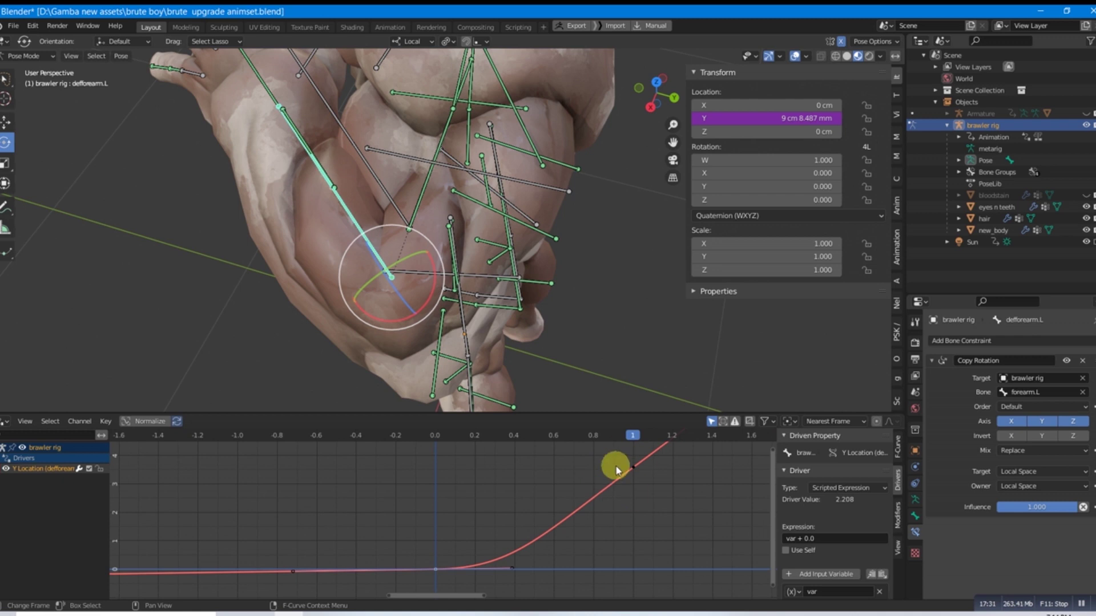
Try lowering the right handle of the keyframe near 1.0 on the defforearm.L Y Location curve, and undo the move.
scroll(526, 512, down, 5)
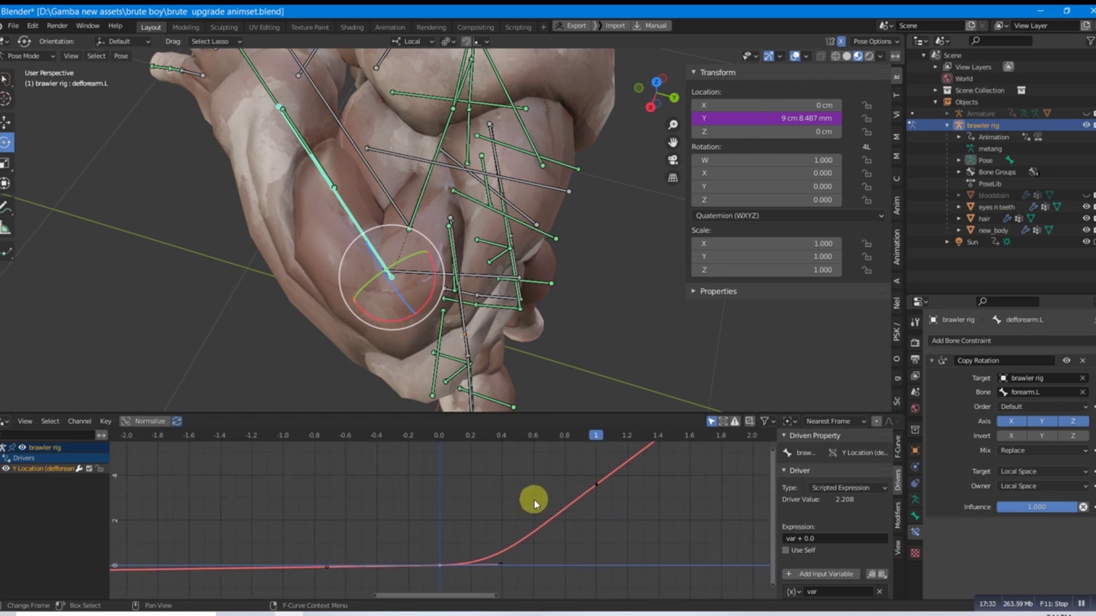
middle_drag(563, 474, 542, 455)
scroll(506, 518, down, 3)
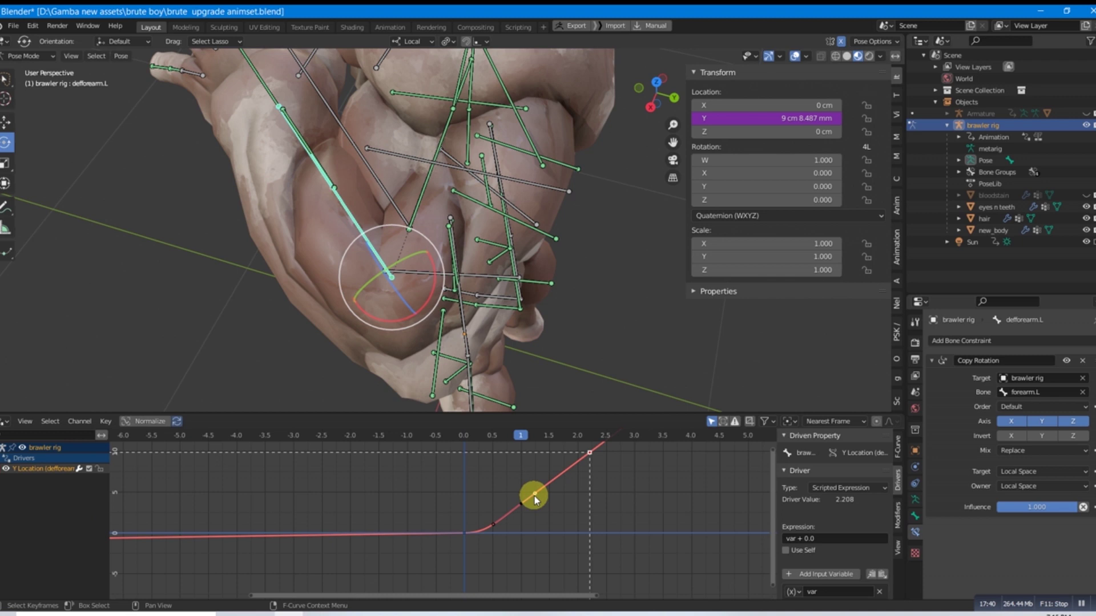
drag(534, 495, 561, 511)
shift+middle_drag(340, 221, 360, 143)
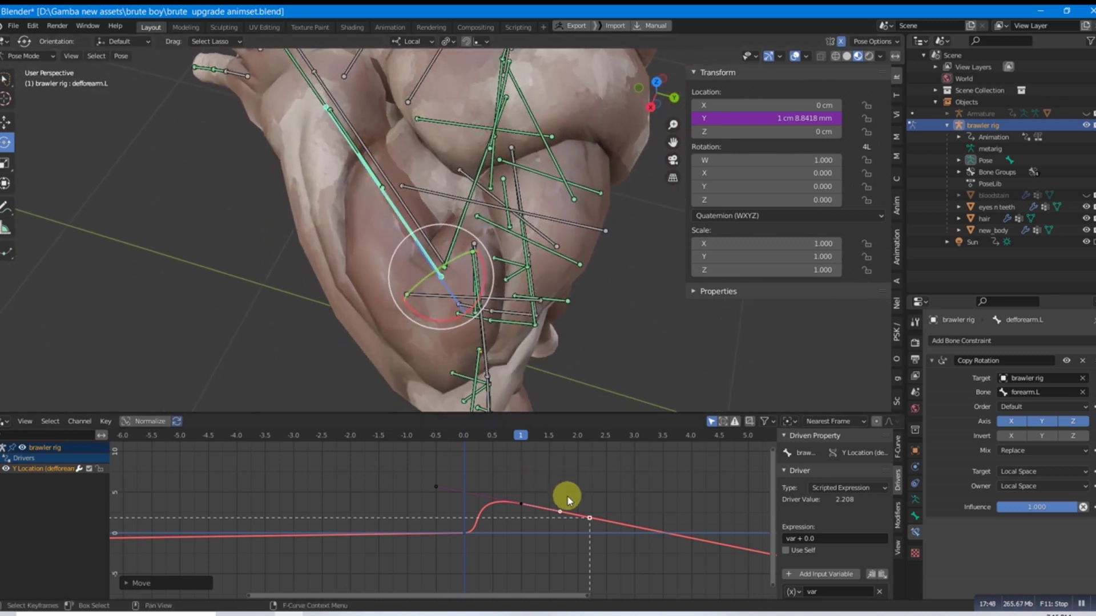
key(ctrl+z)
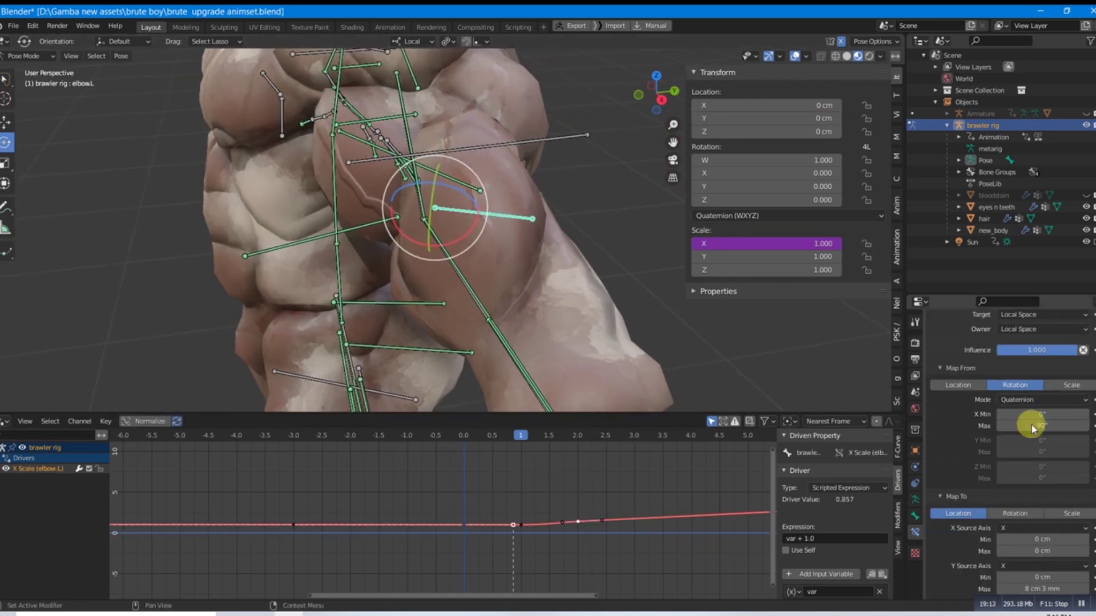
Review the defforearm.L Y Location driver, and rotate forearm.L 114° about its local X axis.
drag(1095, 507, 1095, 542)
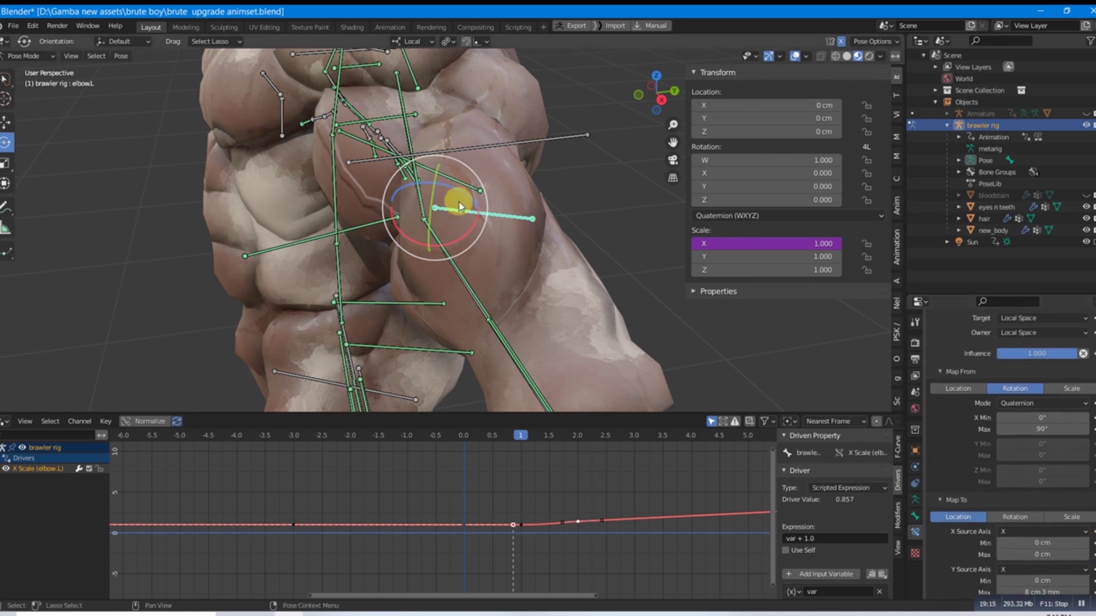
drag(768, 118, 766, 123)
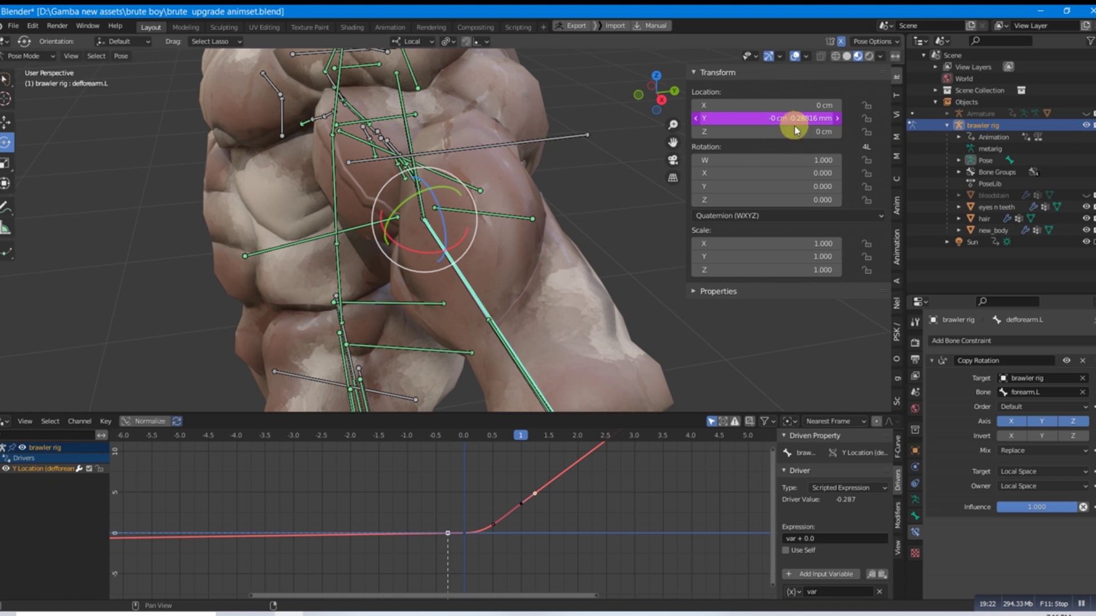
click(390, 240)
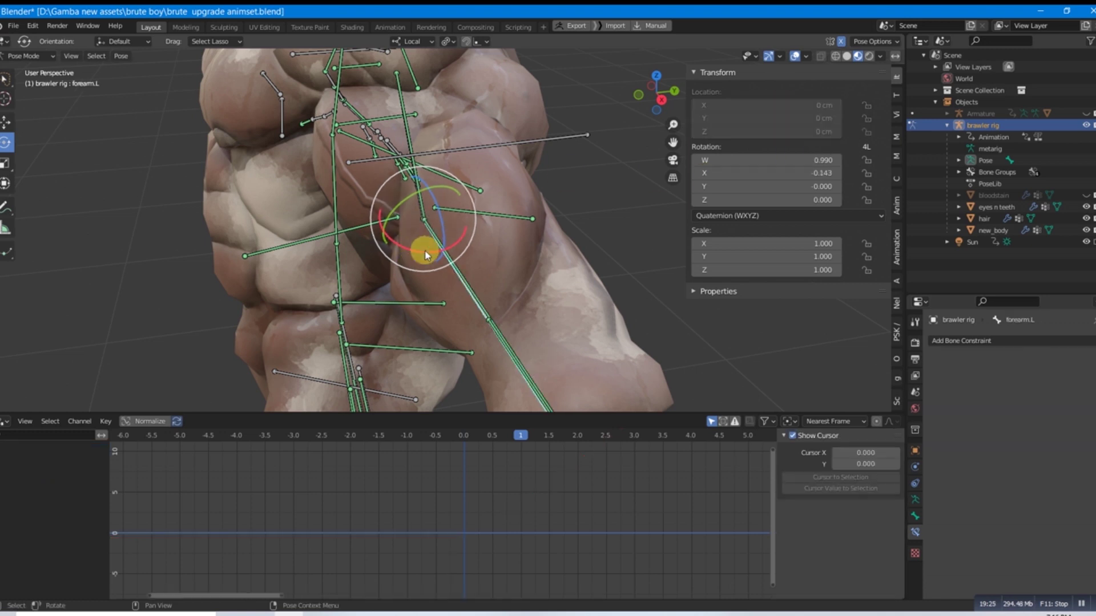
mouse_move(423, 245)
mouse_down()
mouse_move(377, 223)
mouse_move(336, 182)
mouse_move(429, 248)
mouse_up()
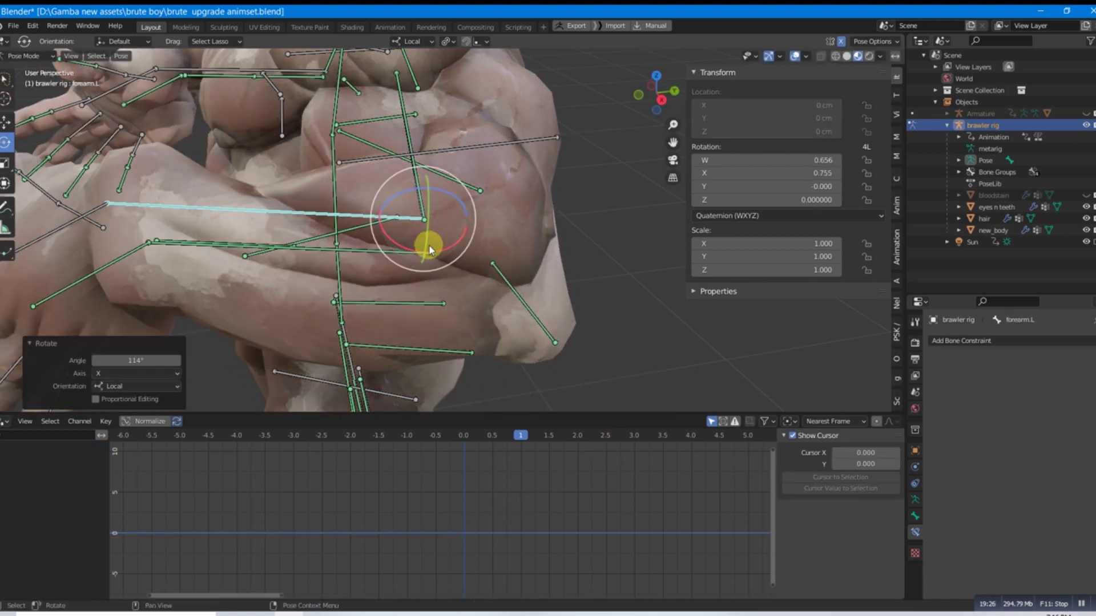
Rotate forearm.L a further 25.8° about its local X axis, and straighten the forearm again.
mouse_move(479, 245)
middle_down()
mouse_move(401, 126)
mouse_move(469, 261)
middle_up()
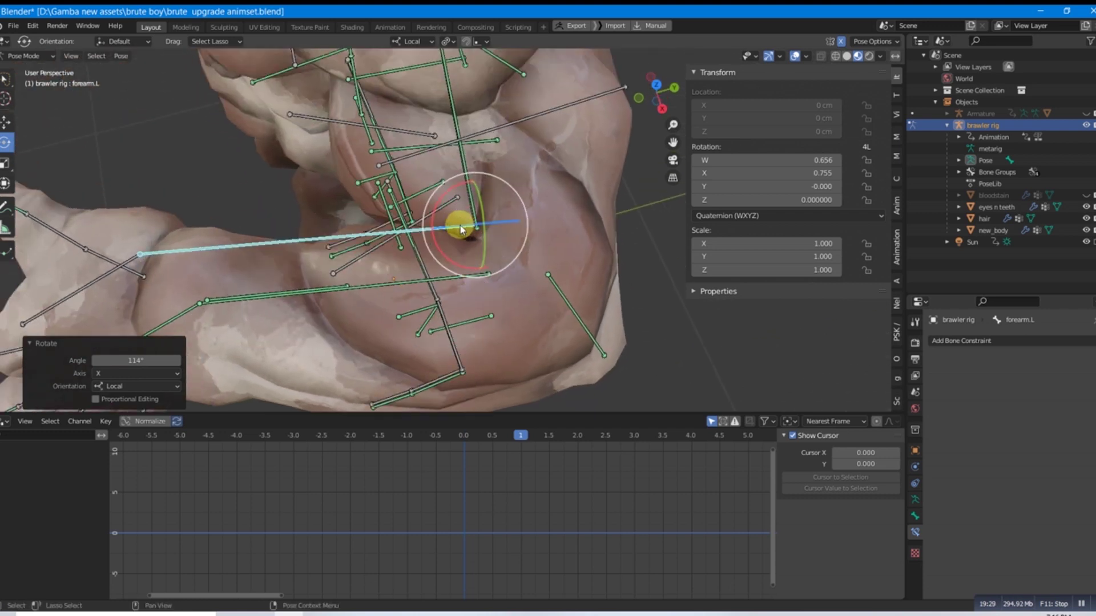
drag(456, 264, 492, 238)
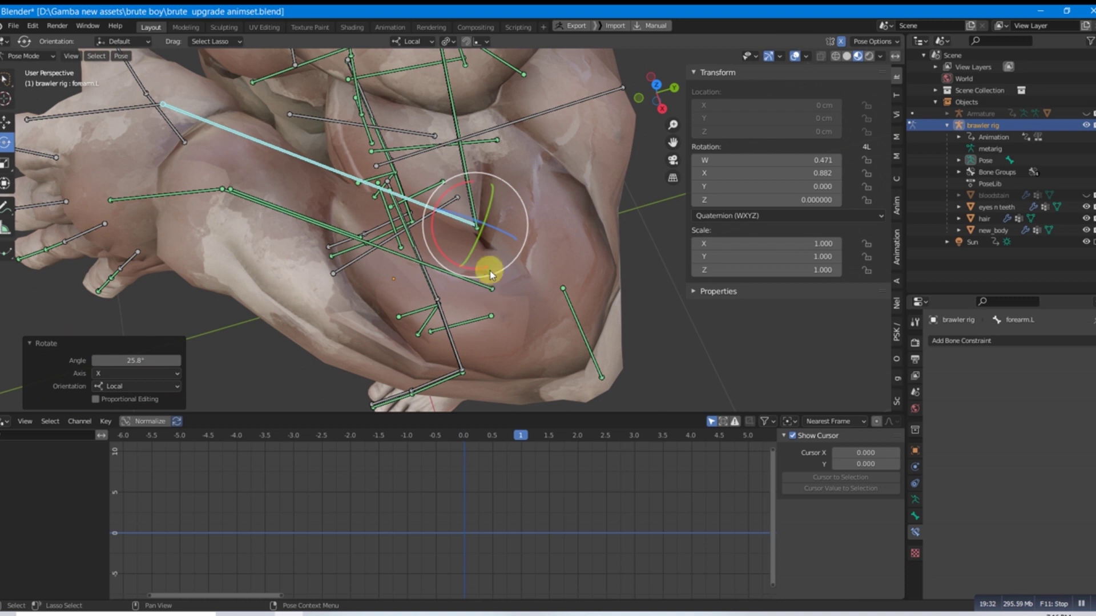
drag(435, 240, 557, 234)
Examine elbow.L's Transformation constraint: the forearm.L target, Local Space settings, Map From Rotation range and Map To Location limits for each axis.
click(556, 235)
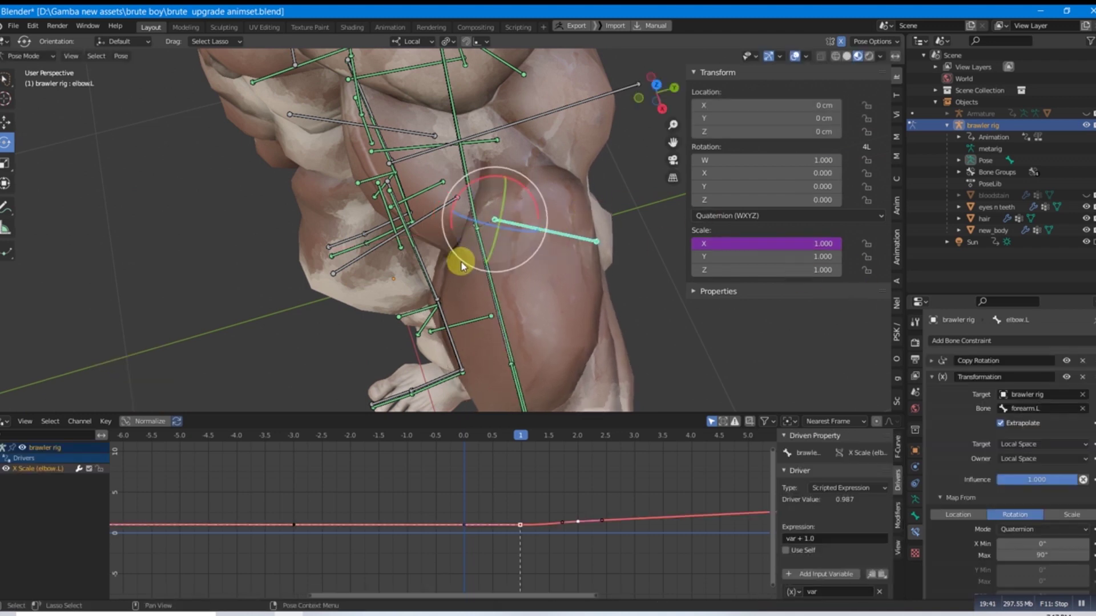
drag(1093, 426, 1094, 556)
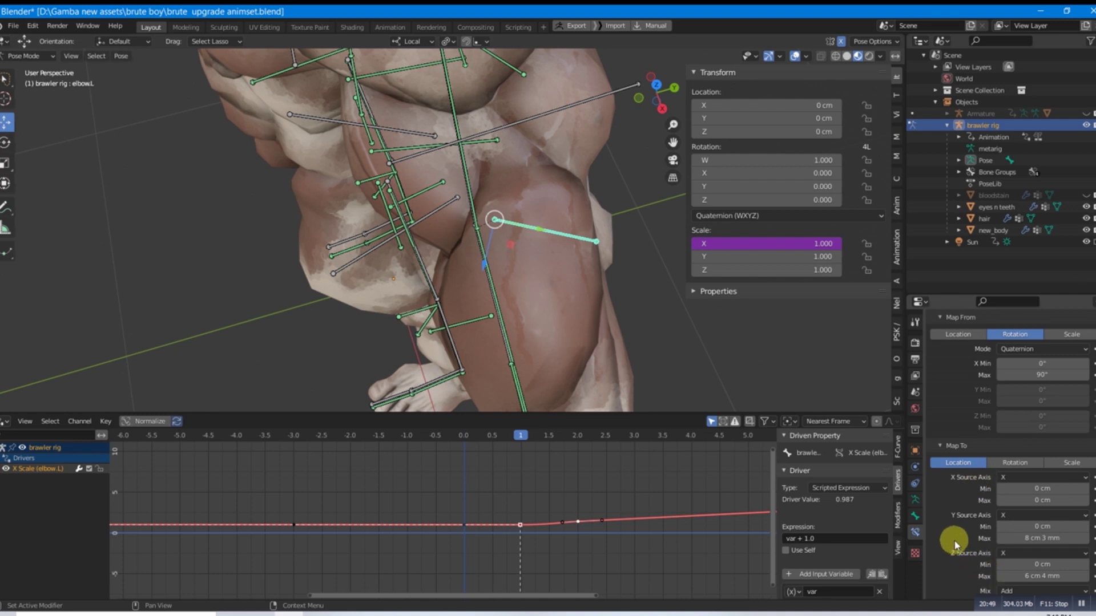
scroll(1091, 438, up, 8)
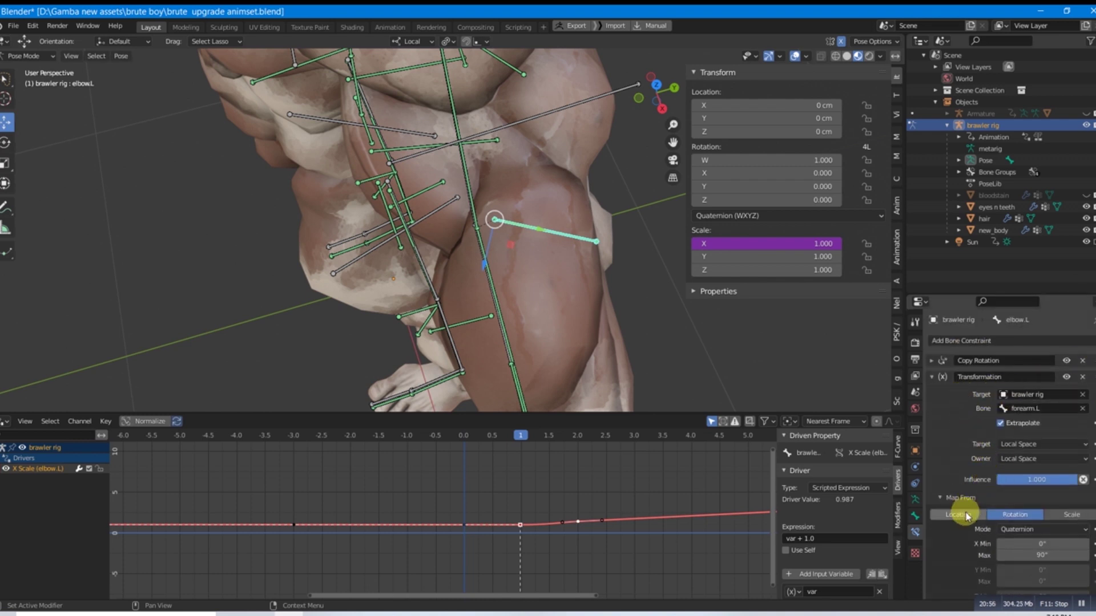
scroll(947, 503, down, 6)
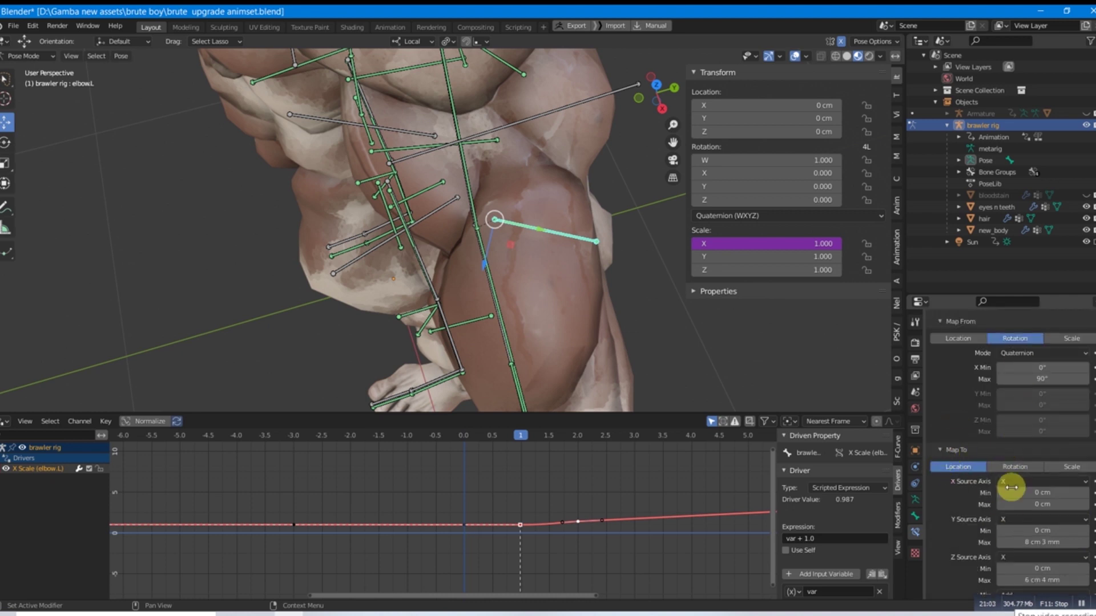
scroll(1076, 492, up, 4)
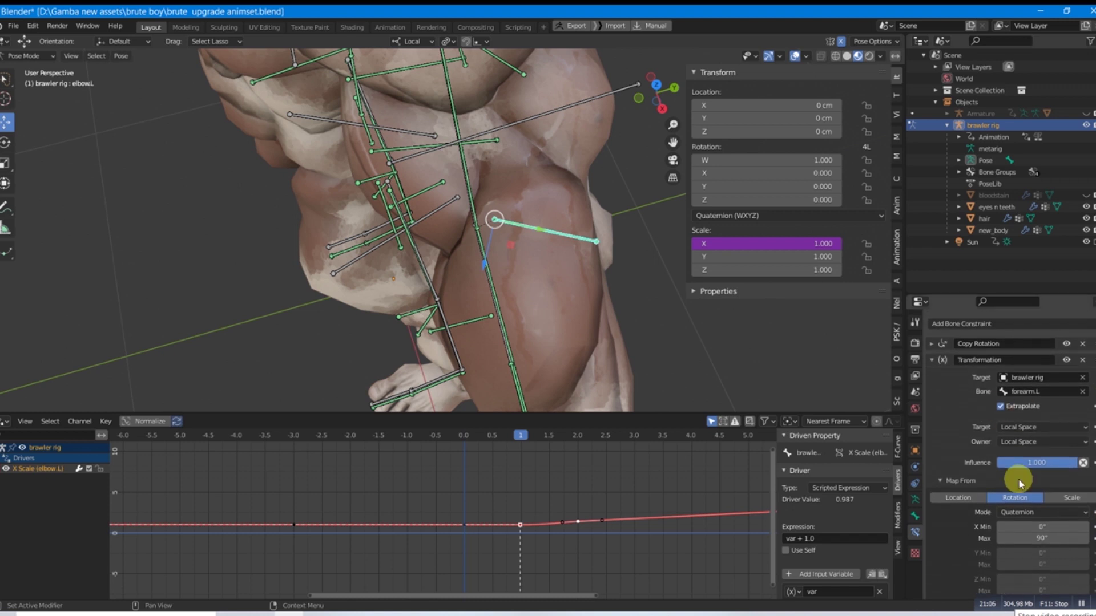
scroll(1084, 491, down, 2)
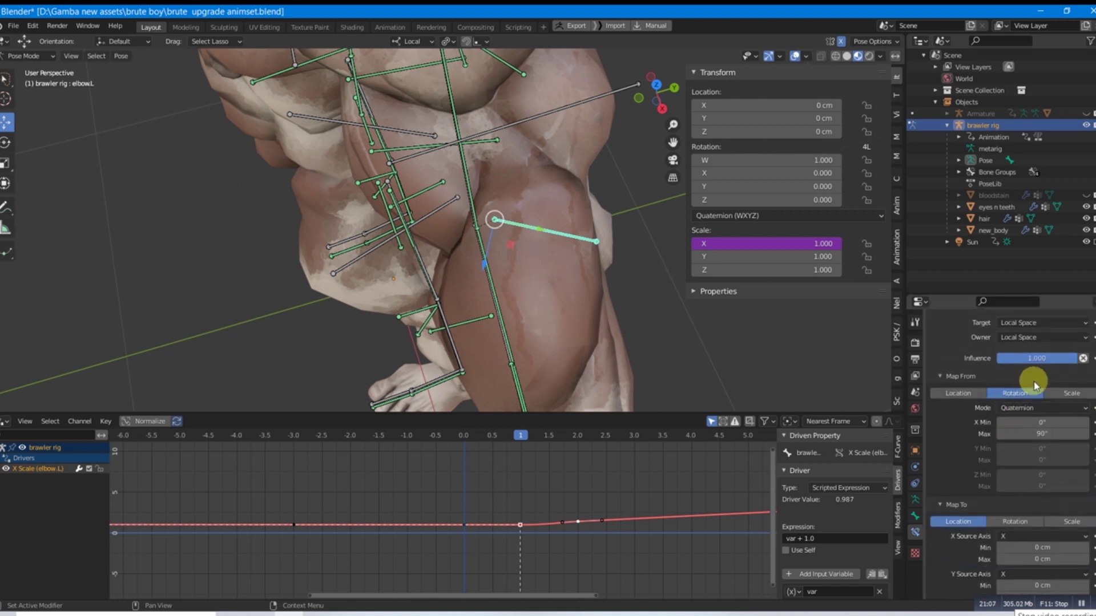
click(497, 329)
click(535, 228)
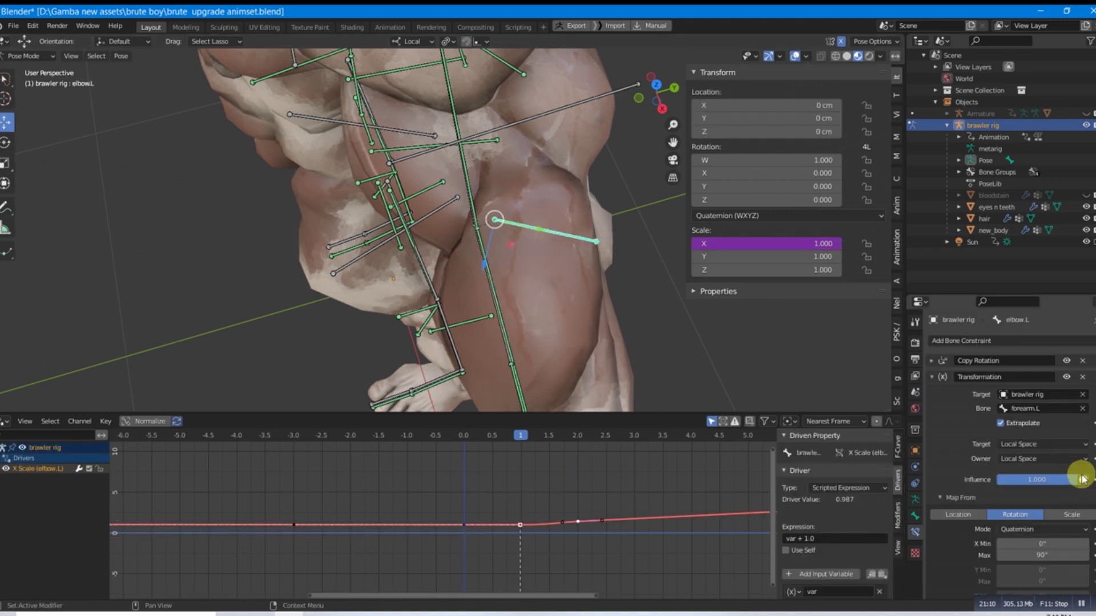
scroll(1053, 482, down, 8)
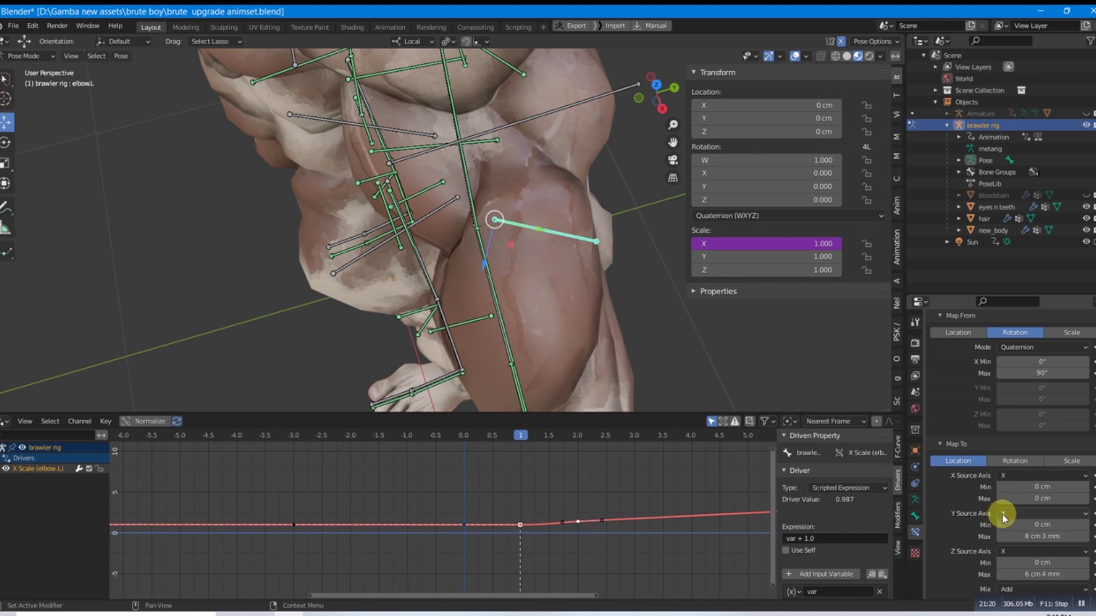
scroll(1073, 513, up, 8)
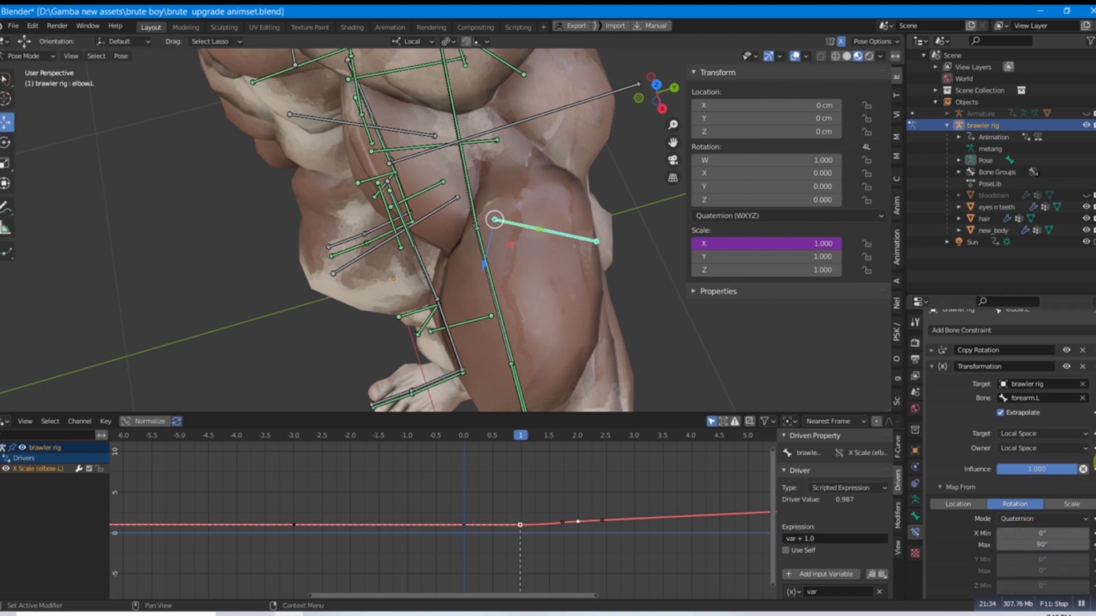
scroll(1090, 464, down, 6)
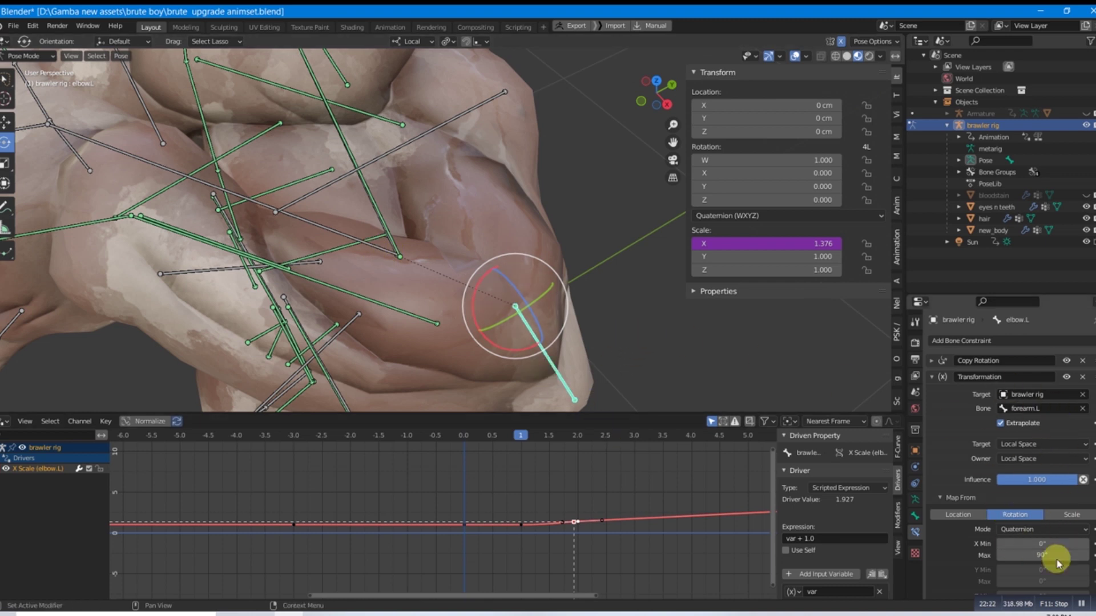
Disable elbow.L's Transformation constraint with the arm bent to compare the elbow shape, and enable it again.
click(1065, 378)
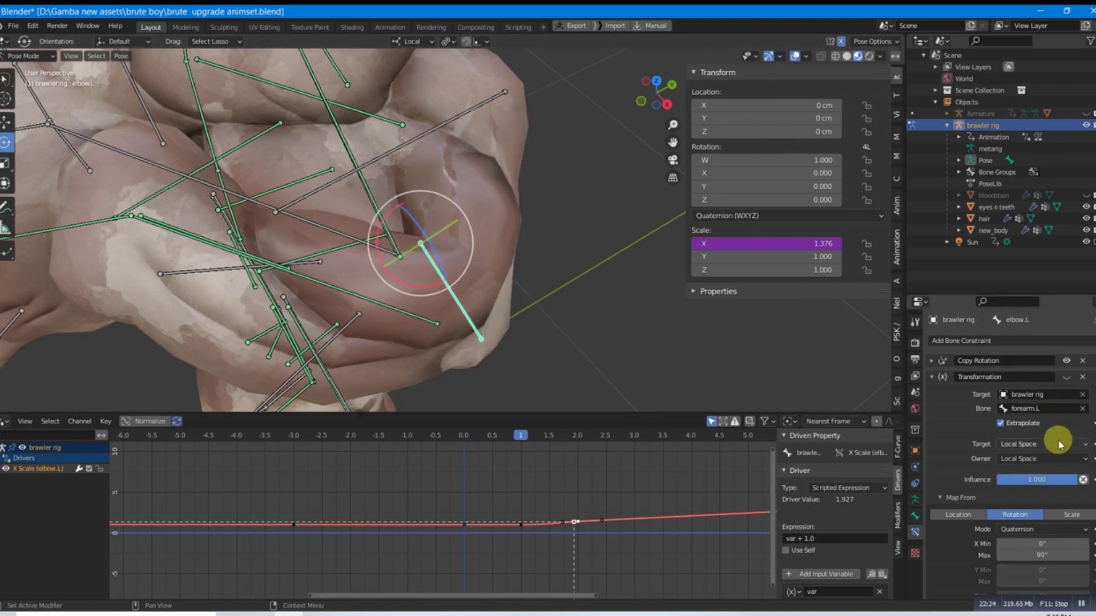
middle_drag(415, 235, 600, 220)
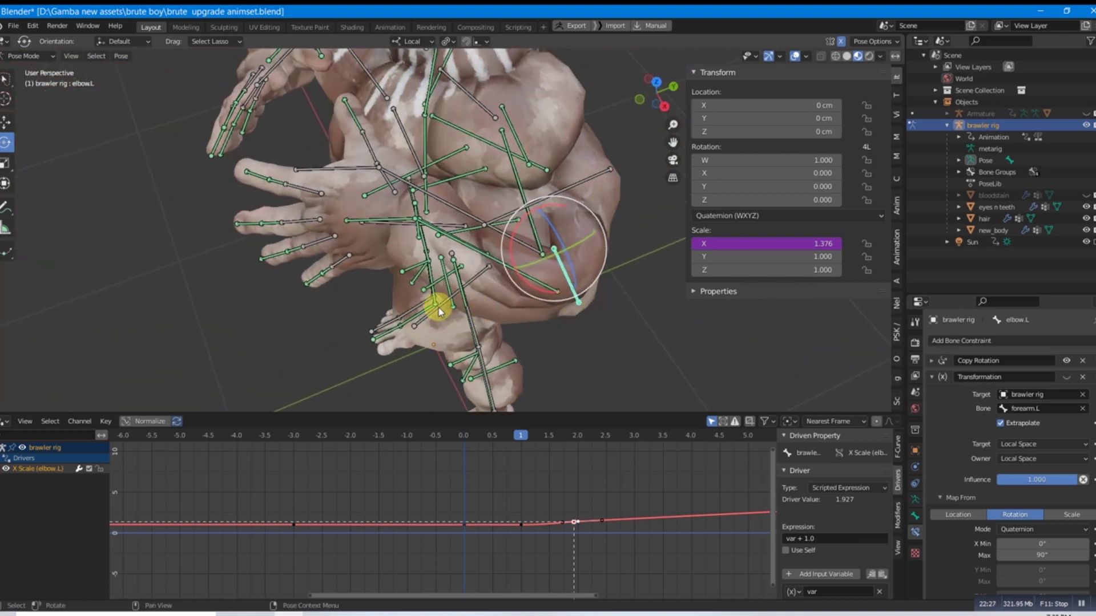
click(1065, 377)
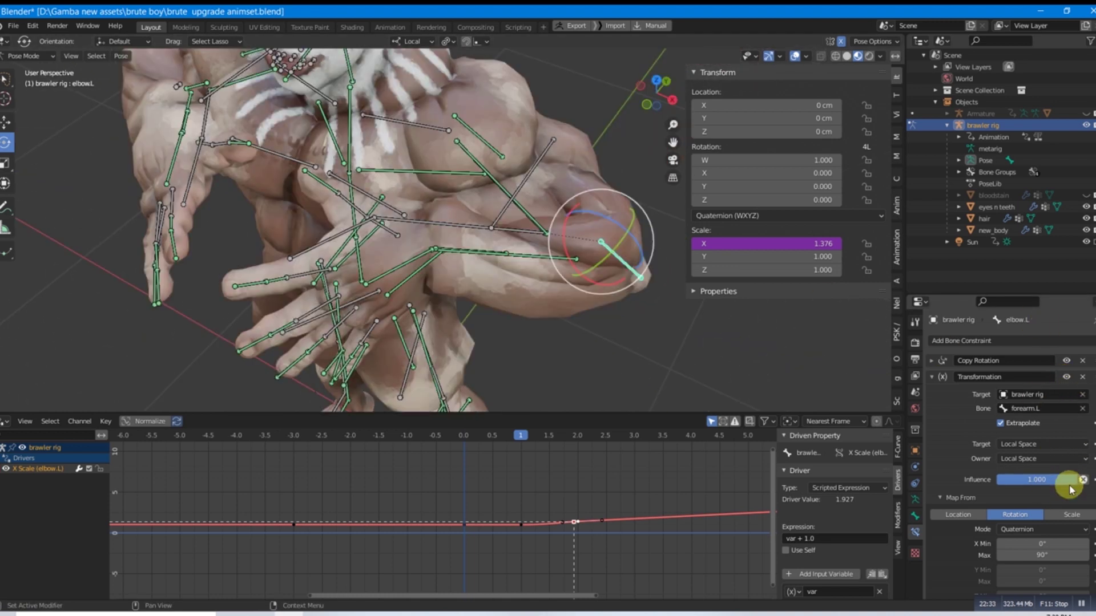
drag(1068, 482, 1091, 482)
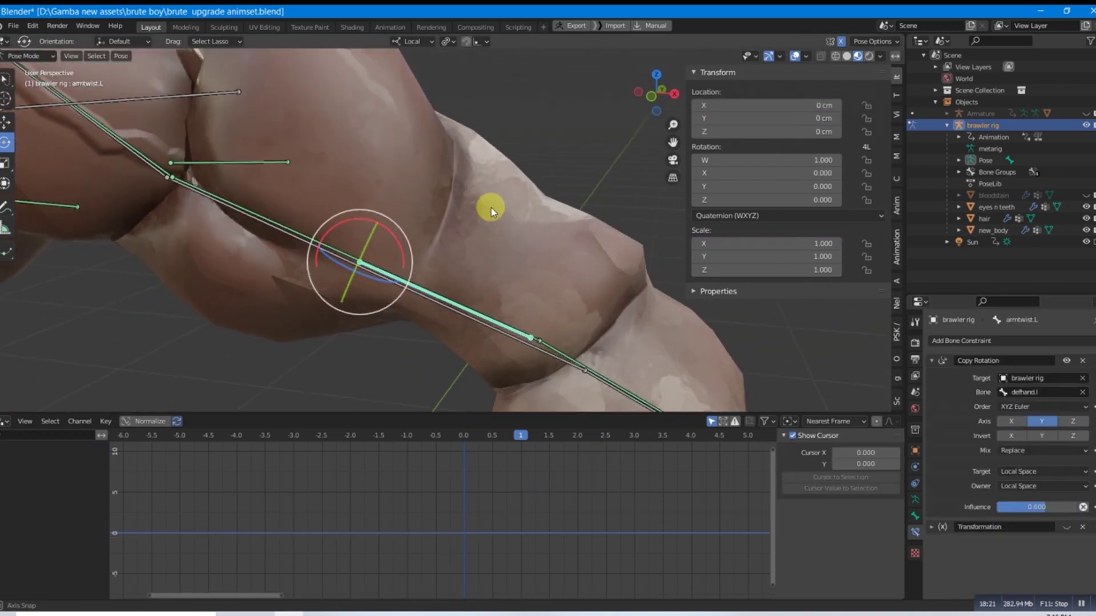
Twist hand.L about -40° around its local Y axis, and review armtwist.L's Copy Rotation constraint.
middle_drag(491, 207, 484, 269)
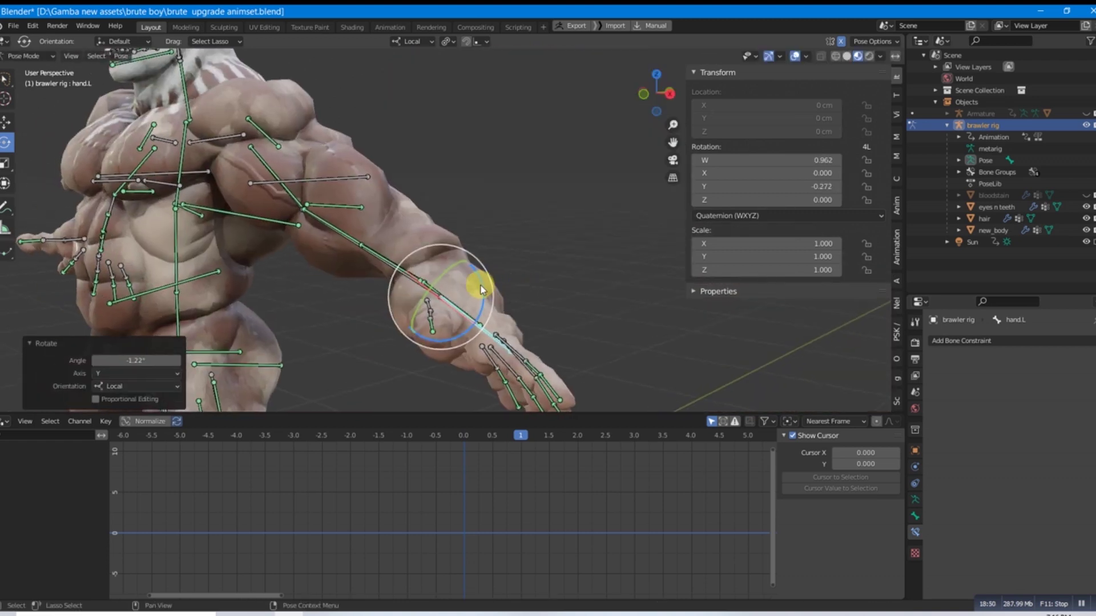
drag(481, 290, 466, 254)
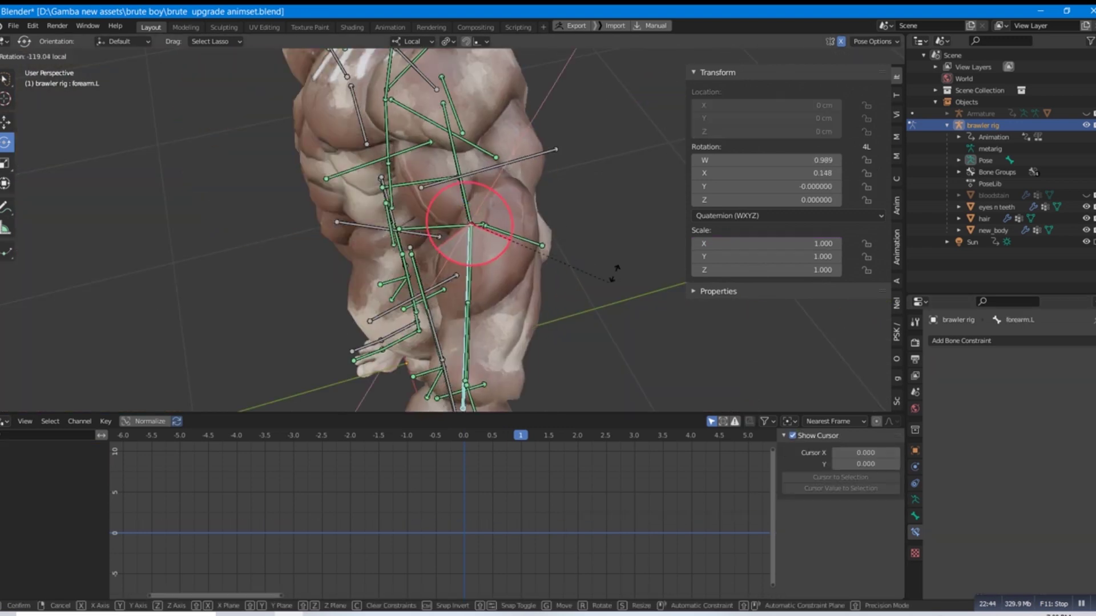
drag(485, 222, 546, 269)
Rotate hand.L trackball-style by -6.3° and -43.5°, and inspect the left arm and shoulder from the front.
middle_drag(546, 269, 494, 177)
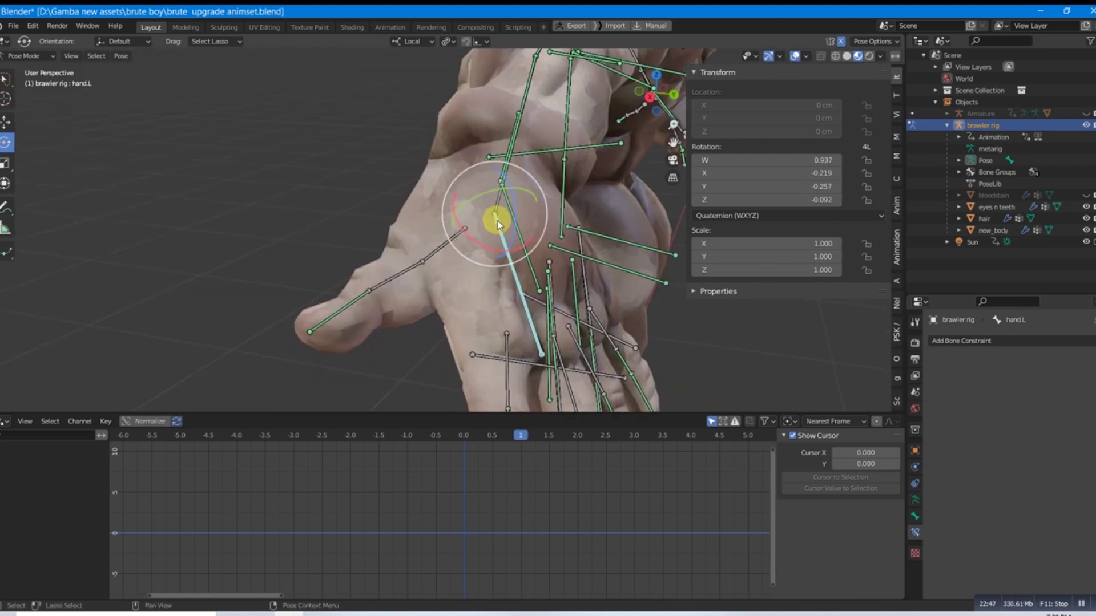
drag(496, 218, 422, 189)
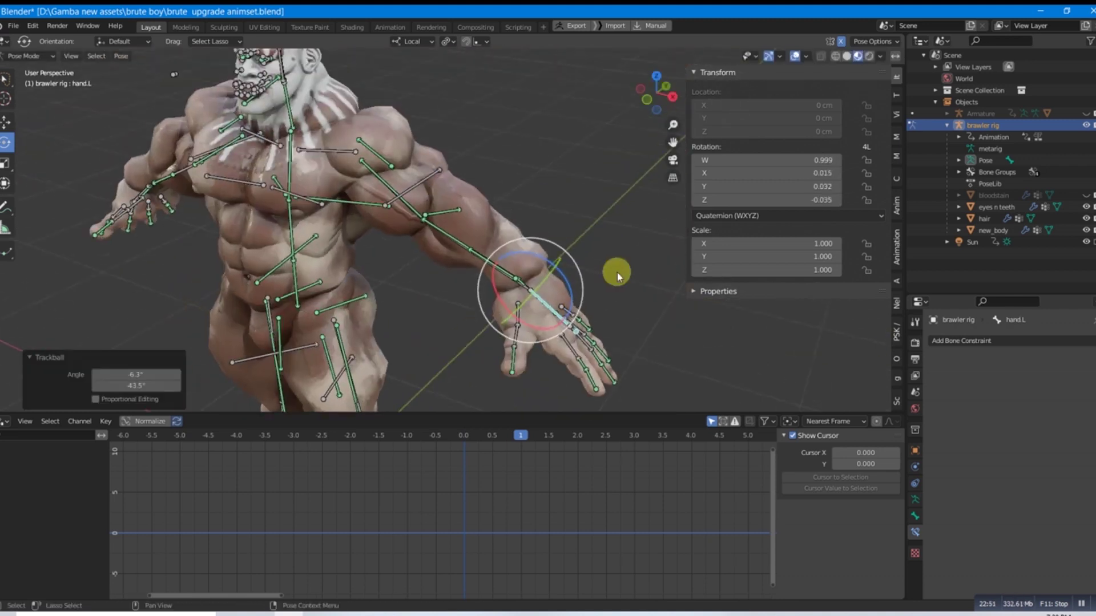
middle_drag(618, 273, 492, 185)
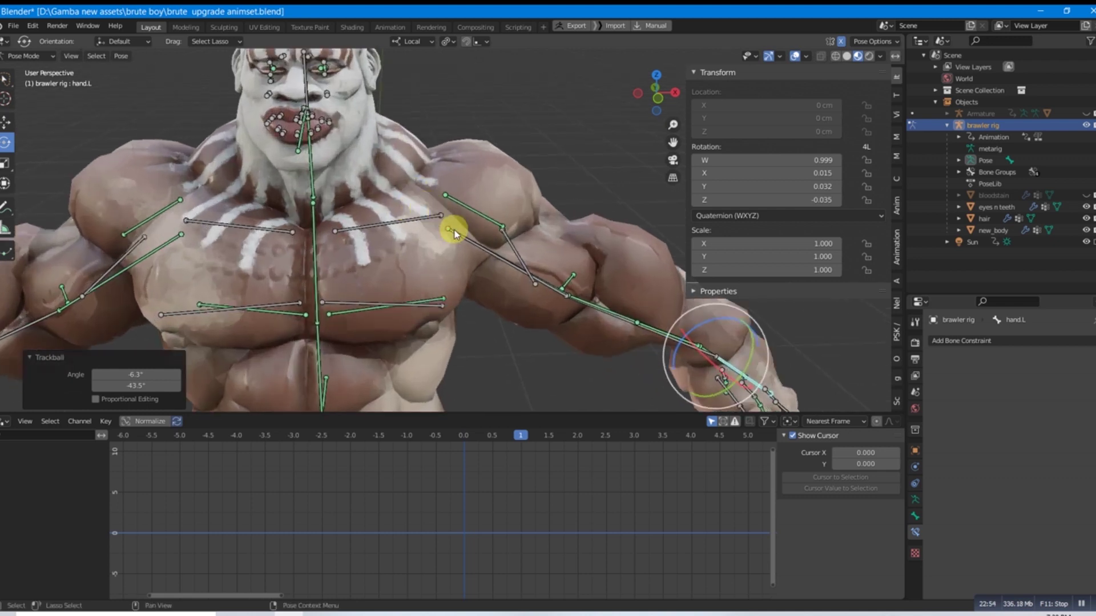
middle_drag(453, 228, 333, 198)
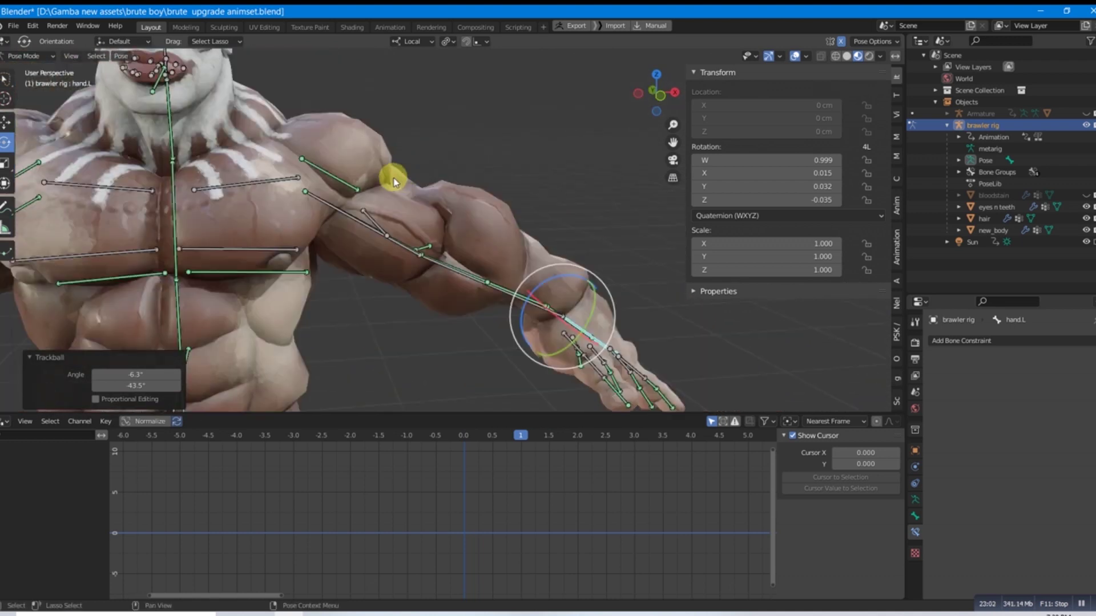